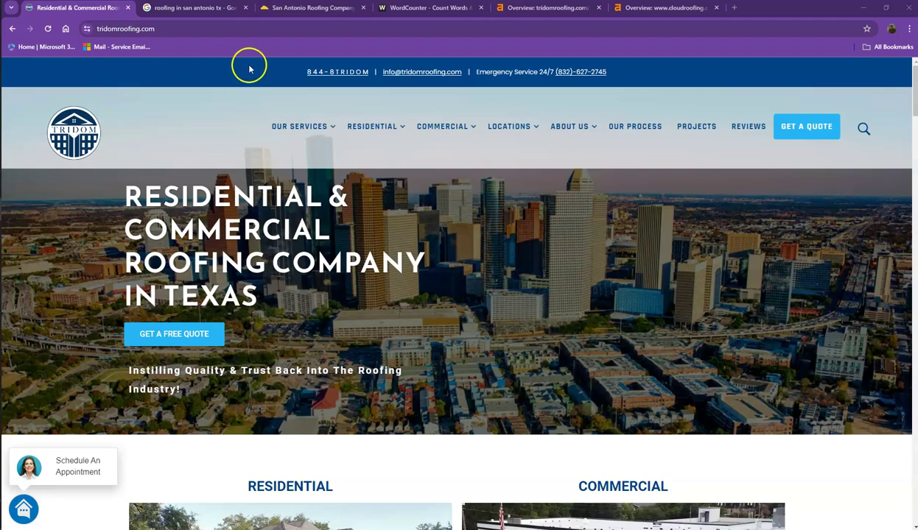
Step: Examine the hero, customer statistics and about section of the Cloud Roofing homepage
left_click(291, 9)
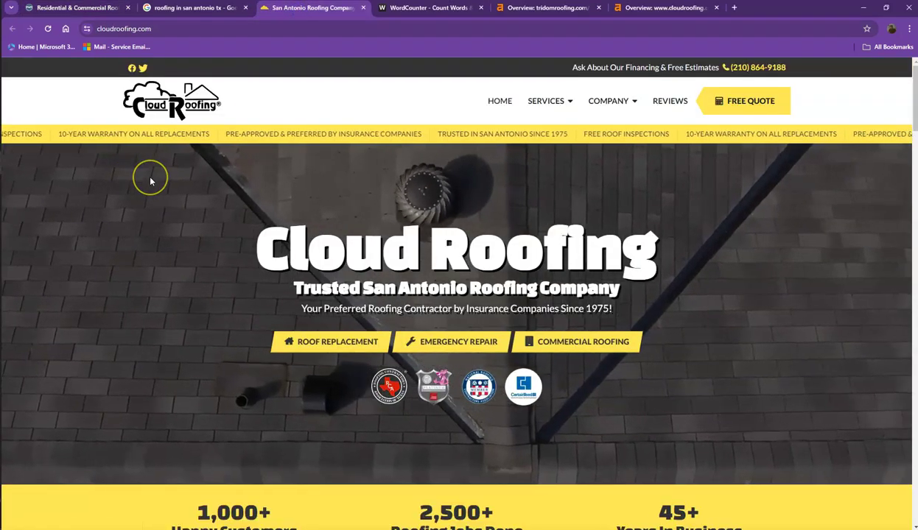
scroll(158, 203, "down", 2)
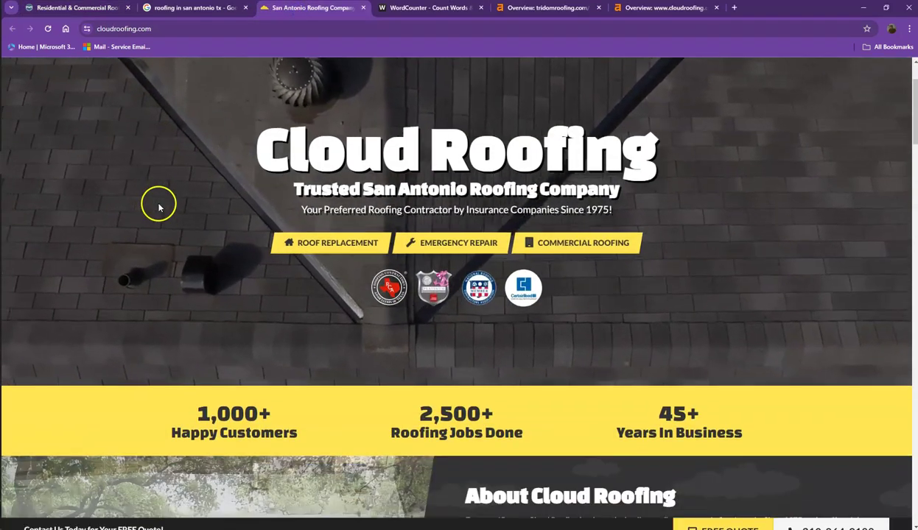
scroll(159, 206, "down", 5)
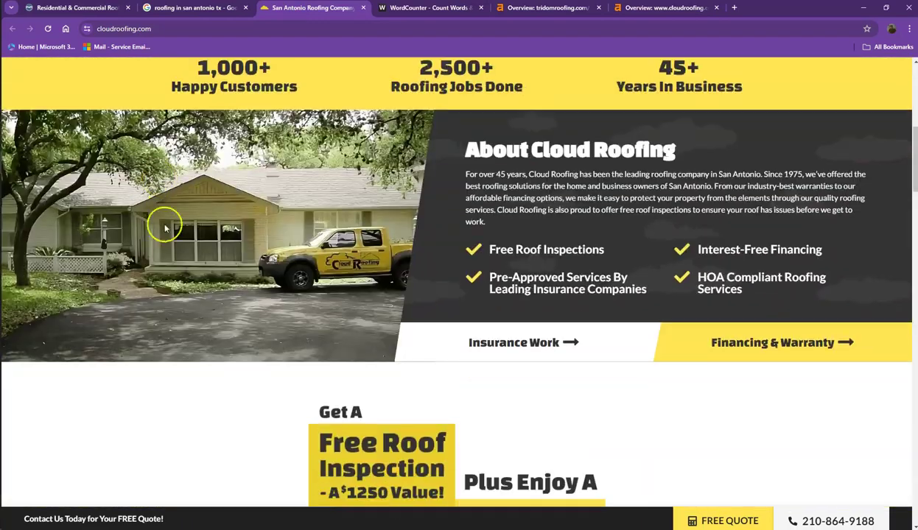
scroll(171, 251, "down", 4)
scroll(174, 264, "up", 6)
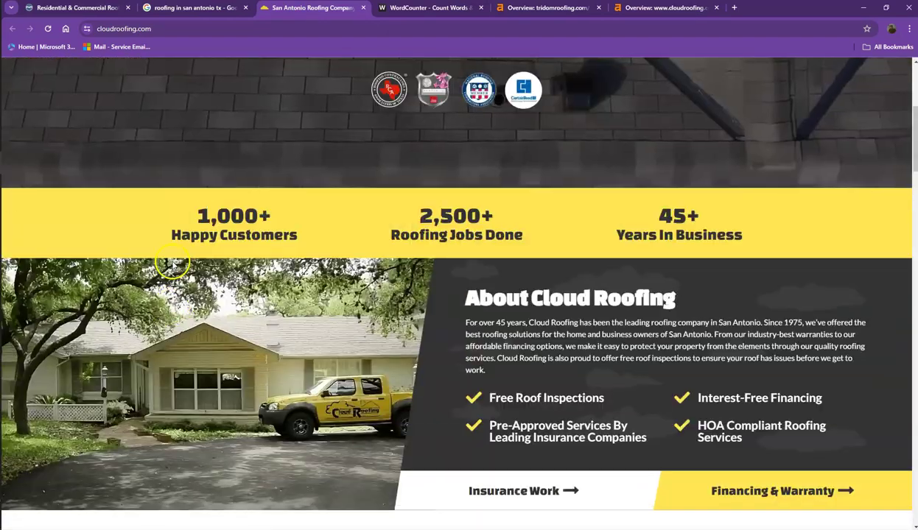
scroll(174, 264, "up", 5)
Step: Review the Tridom Roofing homepage from its hero through services, project photos, reviews and blog to the footer locations
left_click(78, 8)
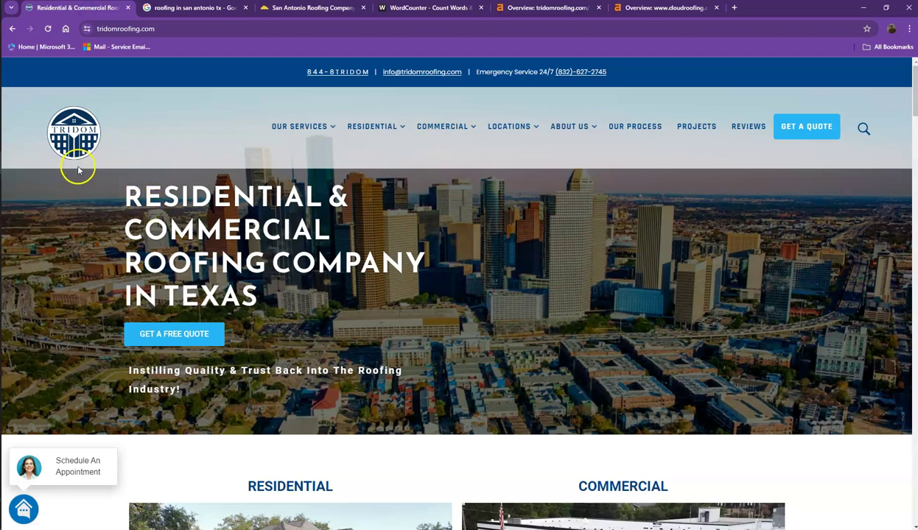
scroll(464, 231, "down", 2)
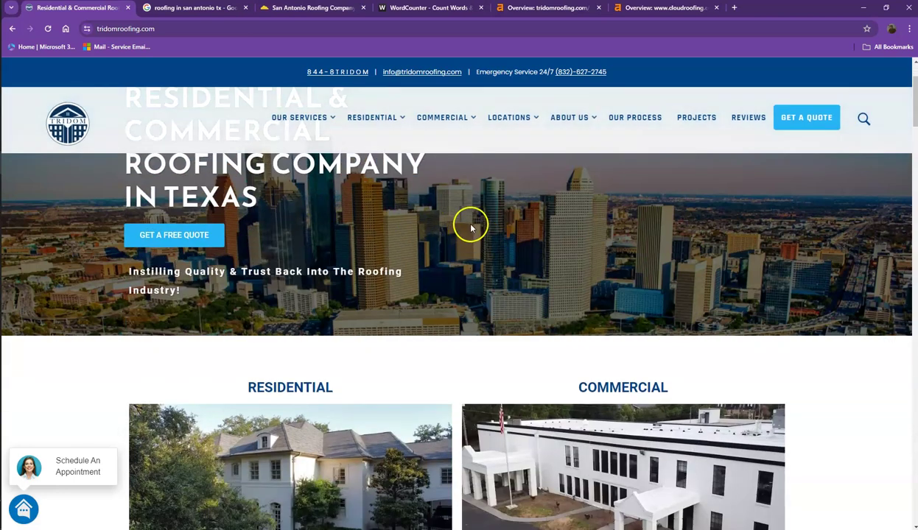
scroll(469, 225, "down", 2)
scroll(299, 201, "down", 2)
scroll(287, 206, "down", 4)
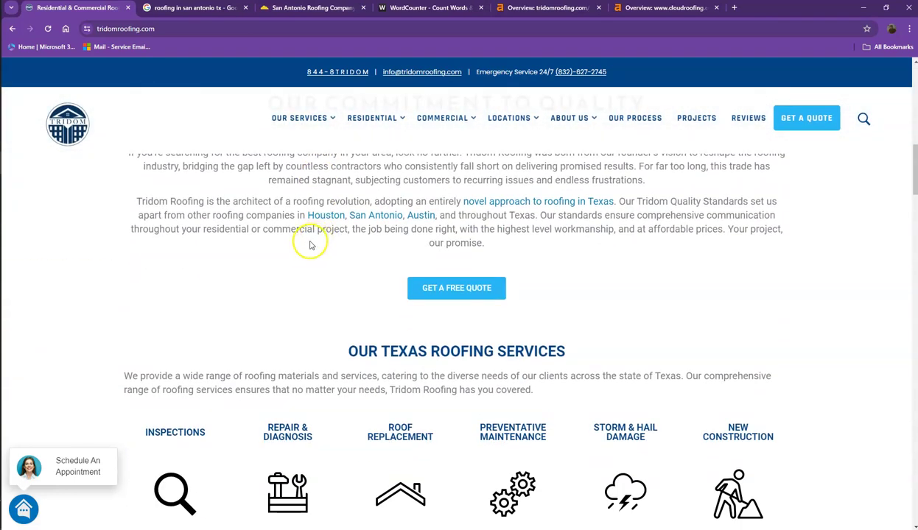
scroll(310, 246, "down", 3)
scroll(310, 245, "down", 8)
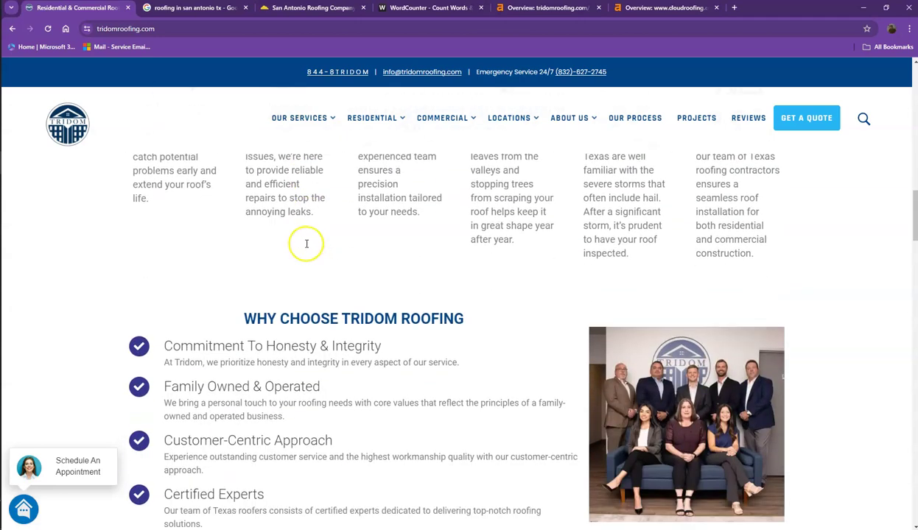
scroll(306, 245, "down", 7)
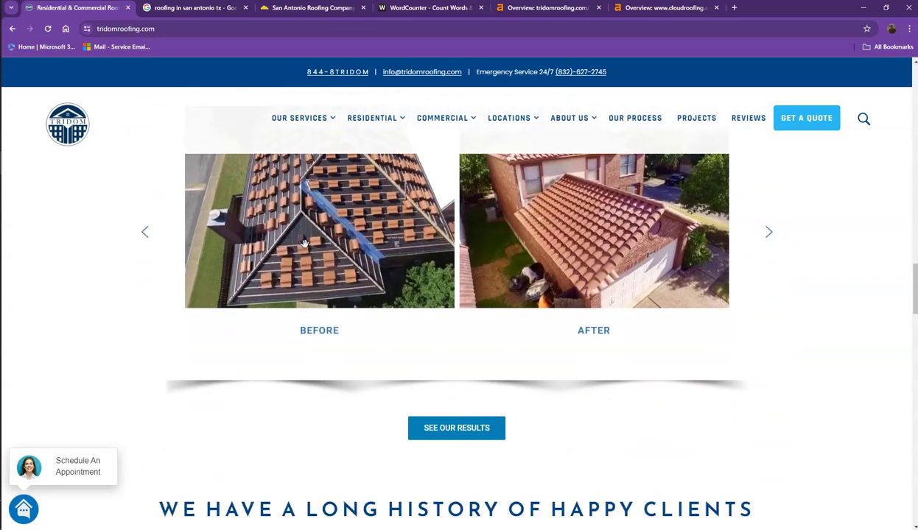
scroll(307, 245, "down", 7)
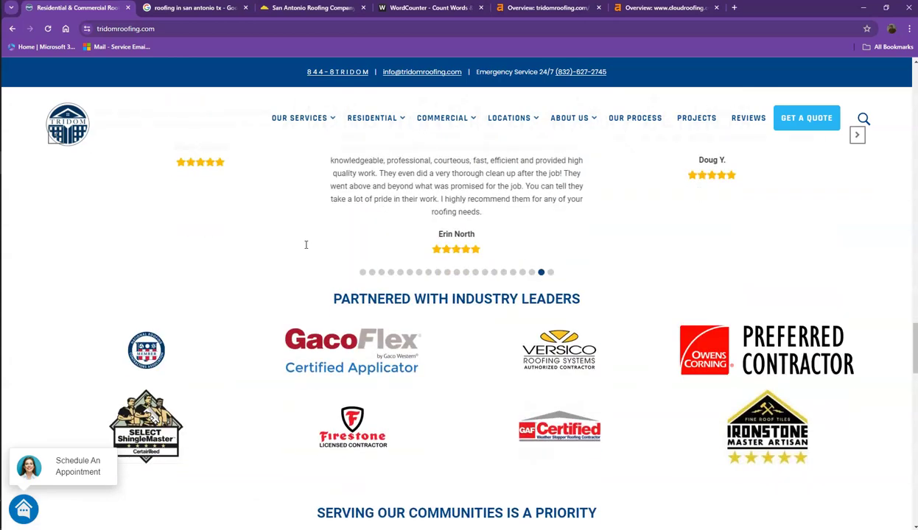
scroll(307, 249, "down", 8)
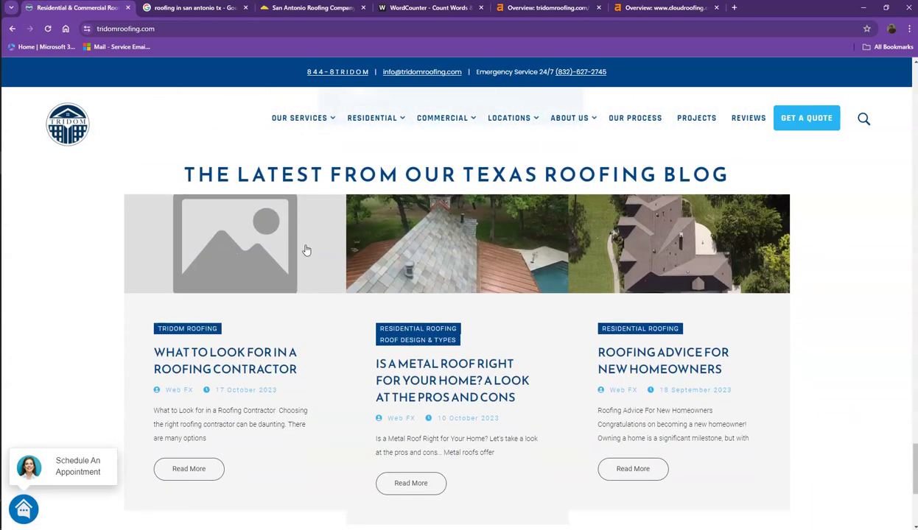
scroll(306, 250, "down", 4)
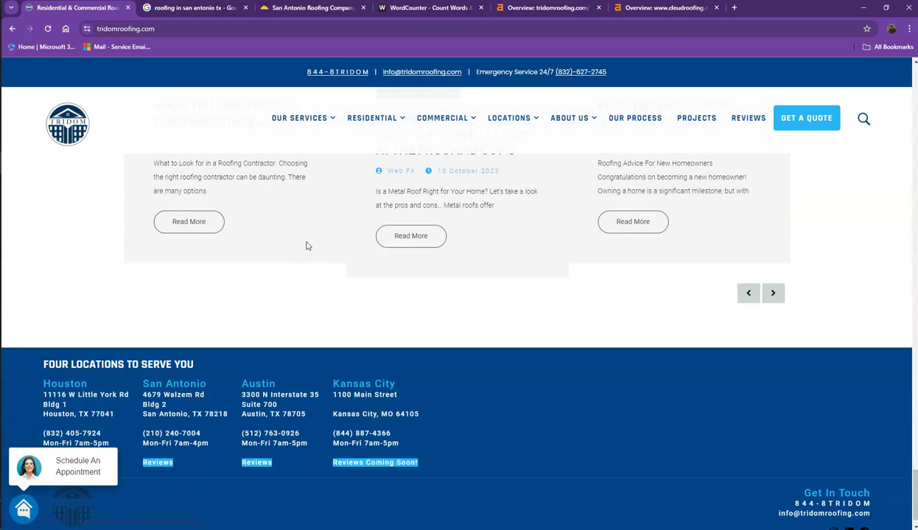
Step: Recheck the Tridom homepage's contact form, client testimonials and reasons to choose the company
scroll(310, 243, "up", 10)
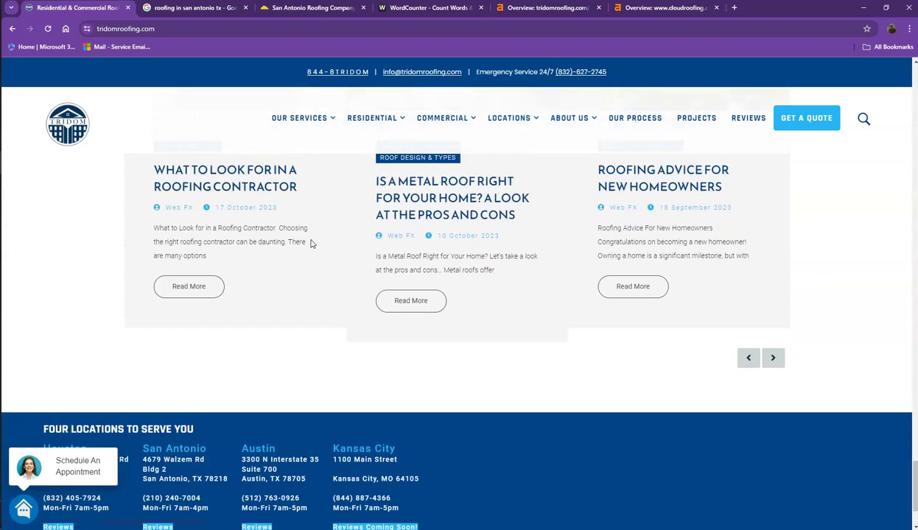
scroll(311, 244, "up", 9)
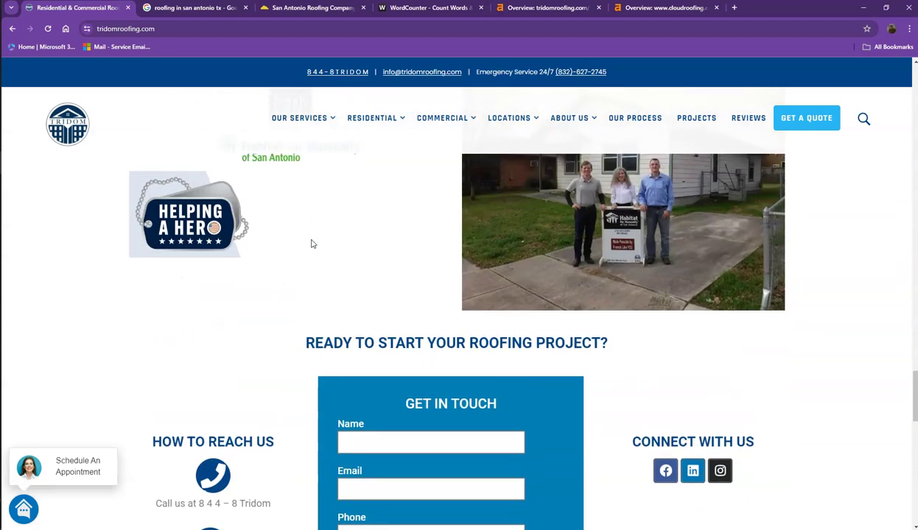
scroll(312, 243, "up", 3)
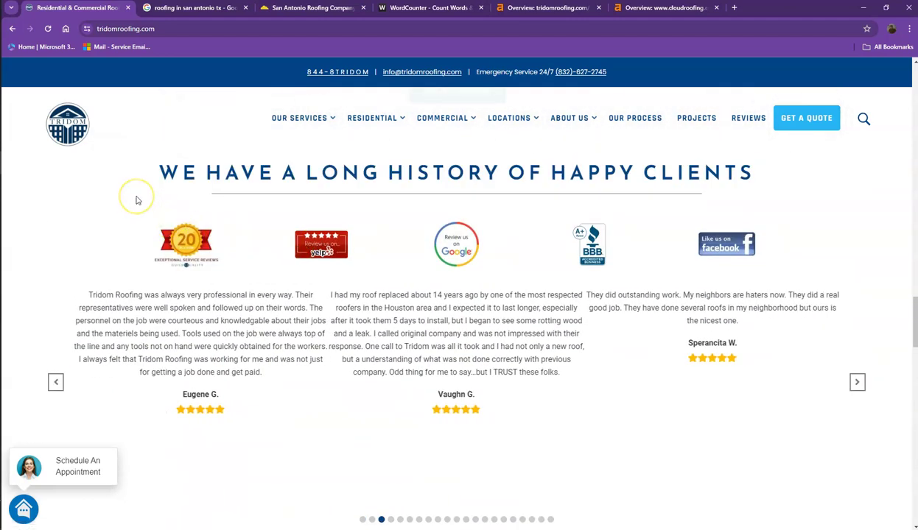
scroll(144, 227, "up", 5)
scroll(148, 230, "up", 6)
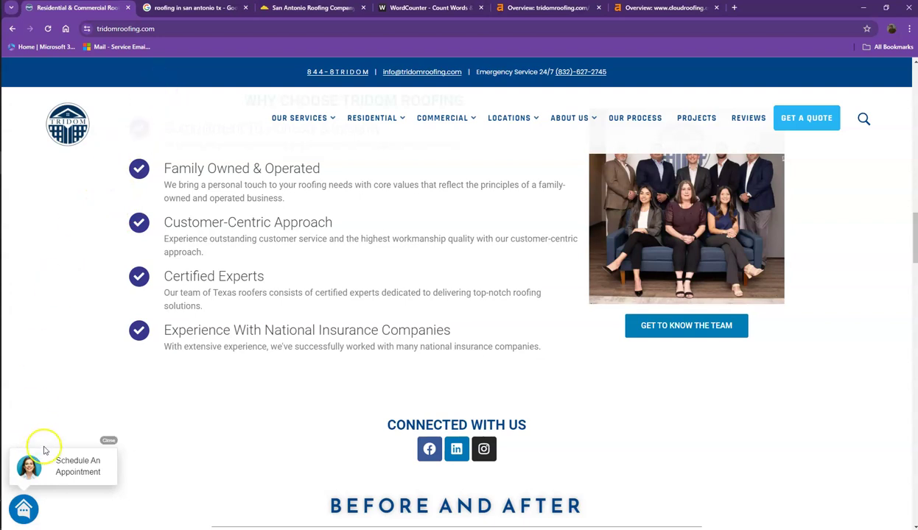
Step: Copy all text of the Tridom Roofing homepage into WordCounter and check its word count
key("ctrl+a")
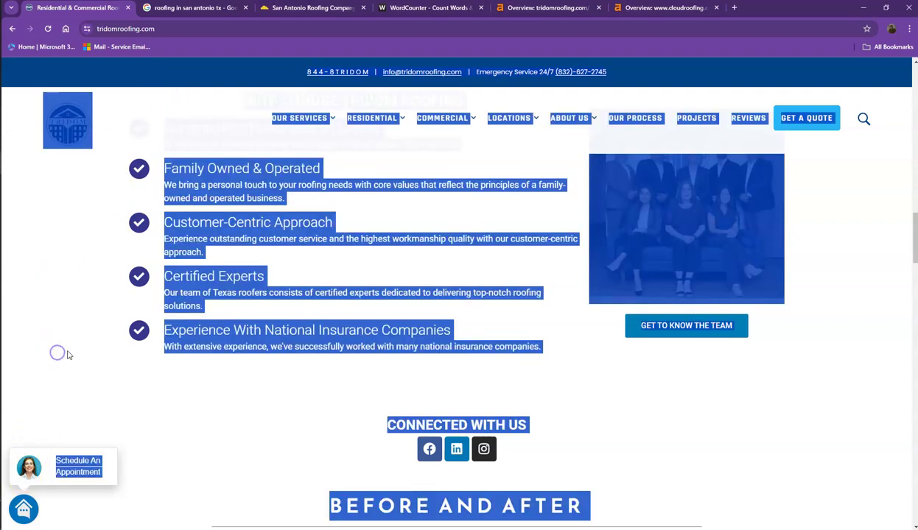
left_click(449, 11)
left_click(331, 207)
key("ctrl+v")
scroll(324, 236, "up", 10)
scroll(317, 238, "up", 15)
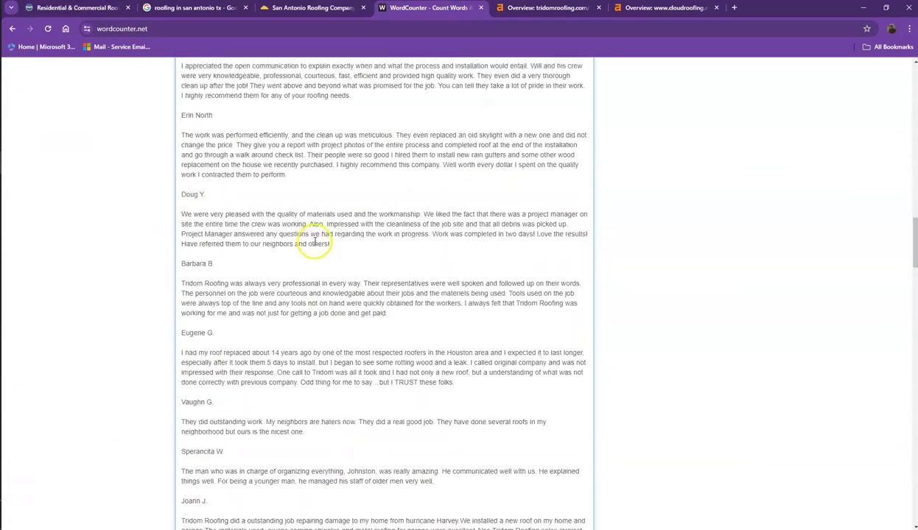
scroll(314, 238, "up", 2)
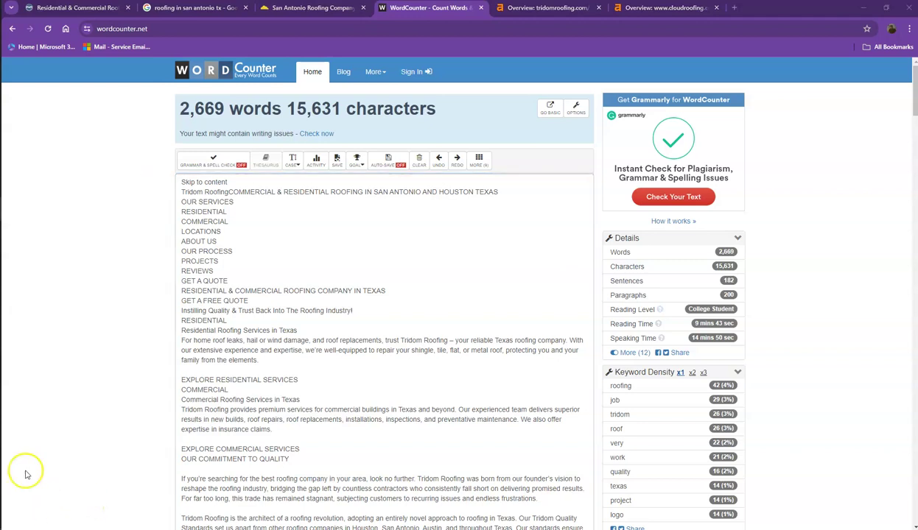
Step: Return to the Tridom homepage, clear the text selection and review its services, quality commitment and main heading
left_click(70, 8)
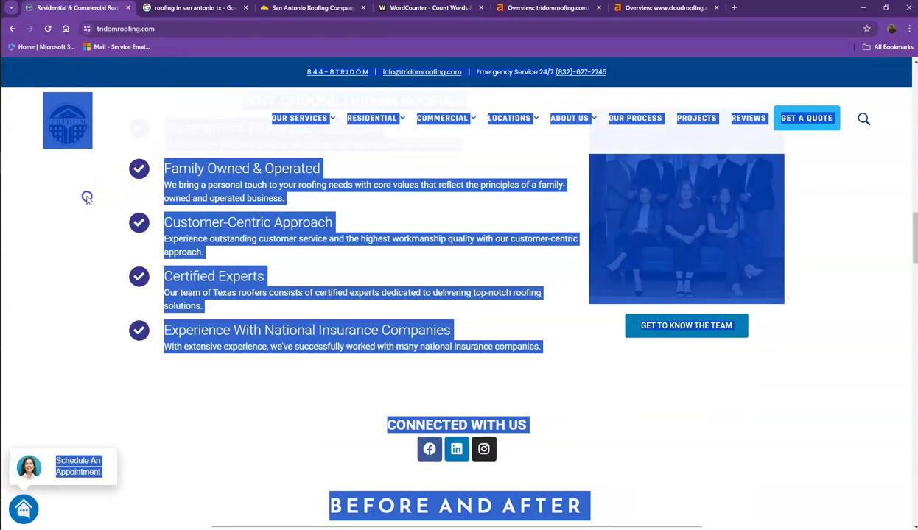
left_click(87, 196)
scroll(110, 243, "up", 2)
scroll(184, 286, "up", 5)
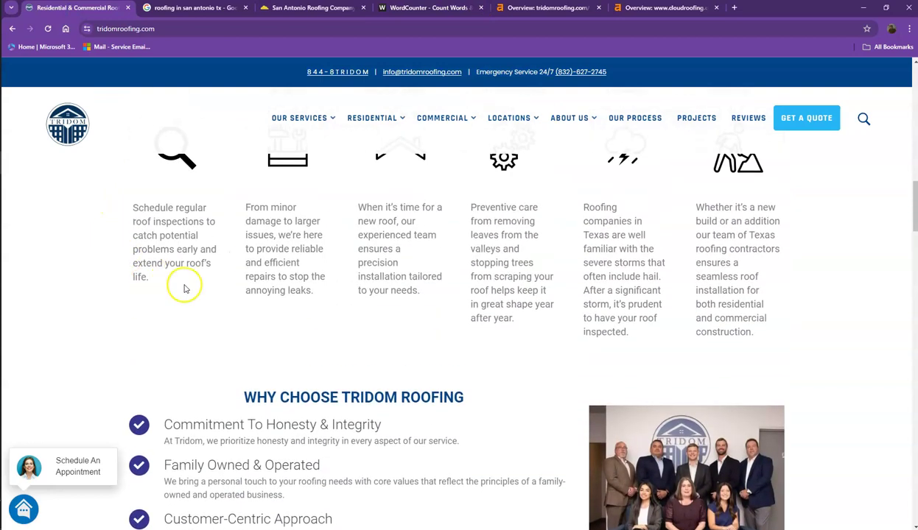
scroll(188, 287, "up", 4)
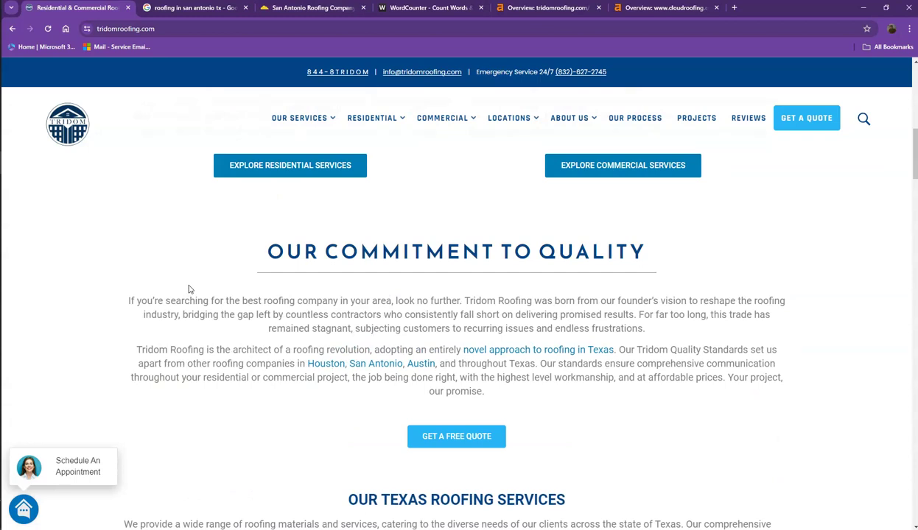
scroll(193, 294, "up", 6)
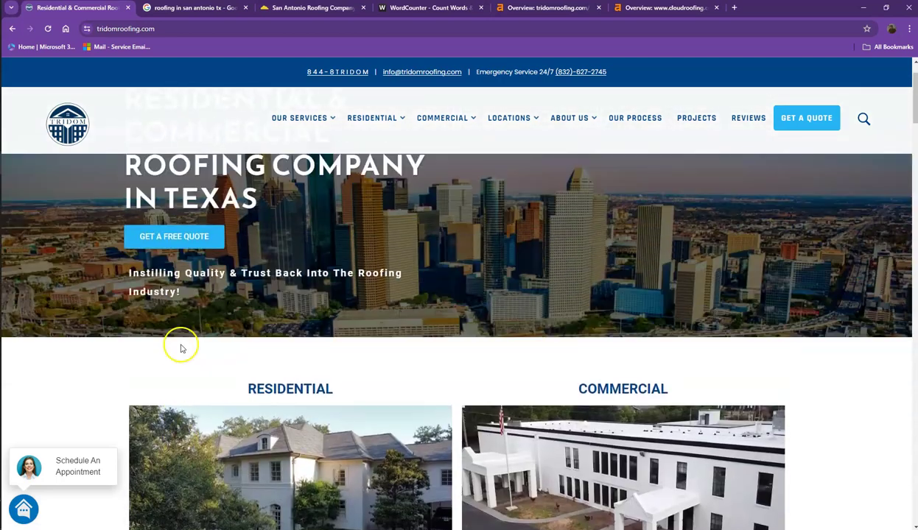
scroll(181, 348, "up", 2)
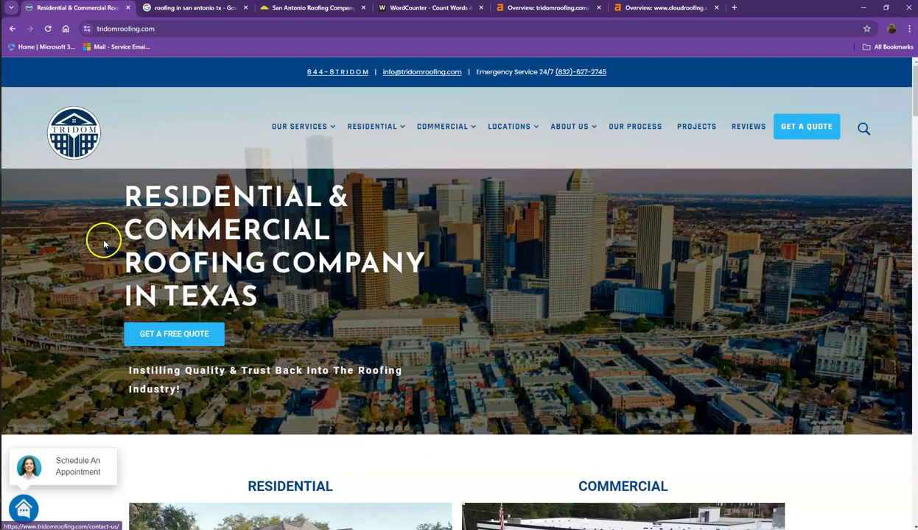
Step: Examine the Google results for "roofing in san antonio tx", including the ads, map listings and organic rankings
left_click(177, 9)
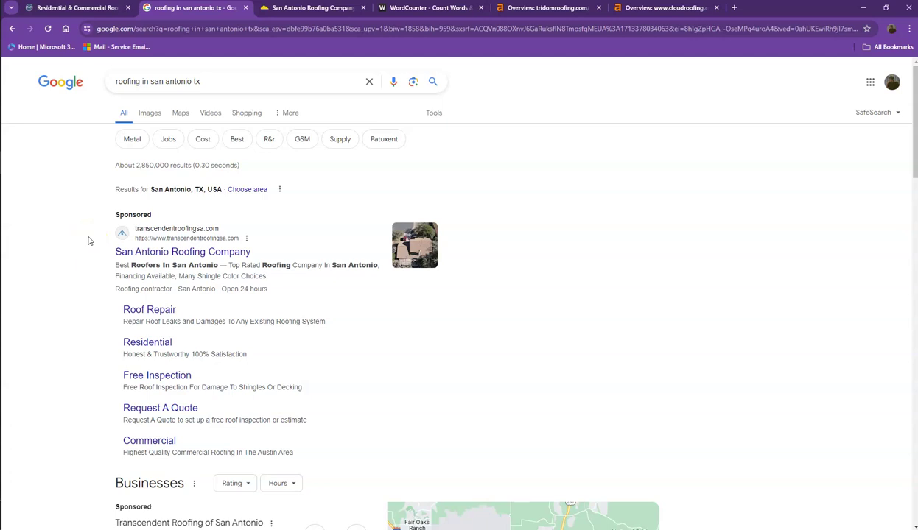
scroll(88, 241, "down", 5)
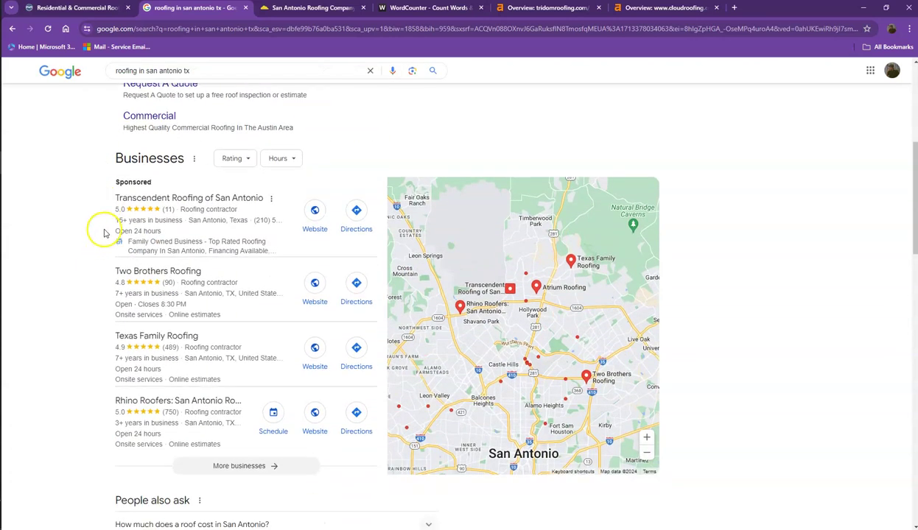
mouse_move(235, 260)
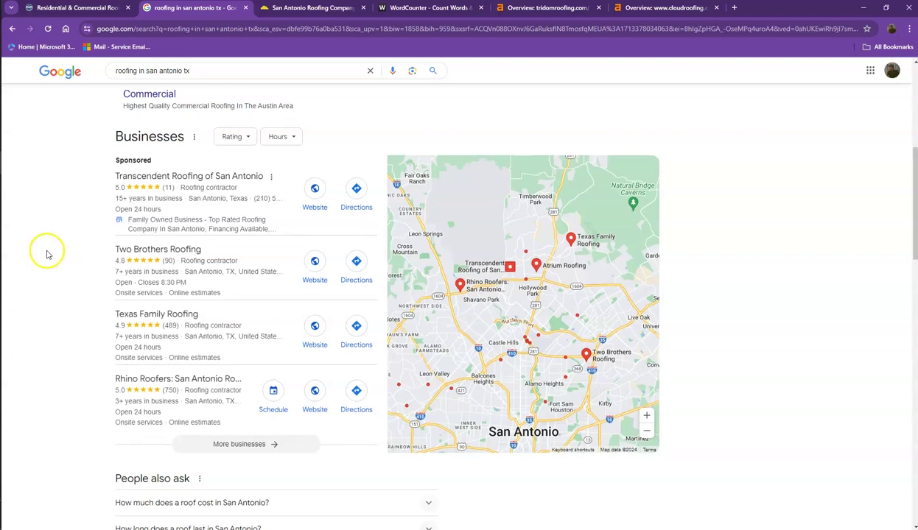
scroll(47, 254, "down", 2)
scroll(47, 254, "down", 3)
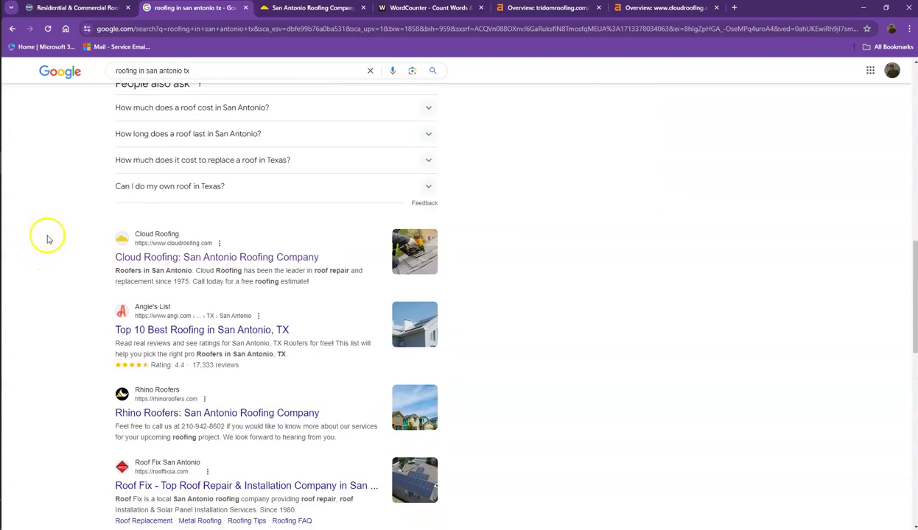
scroll(59, 239, "down", 1)
scroll(63, 237, "down", 2)
scroll(59, 247, "down", 3)
scroll(58, 249, "down", 2)
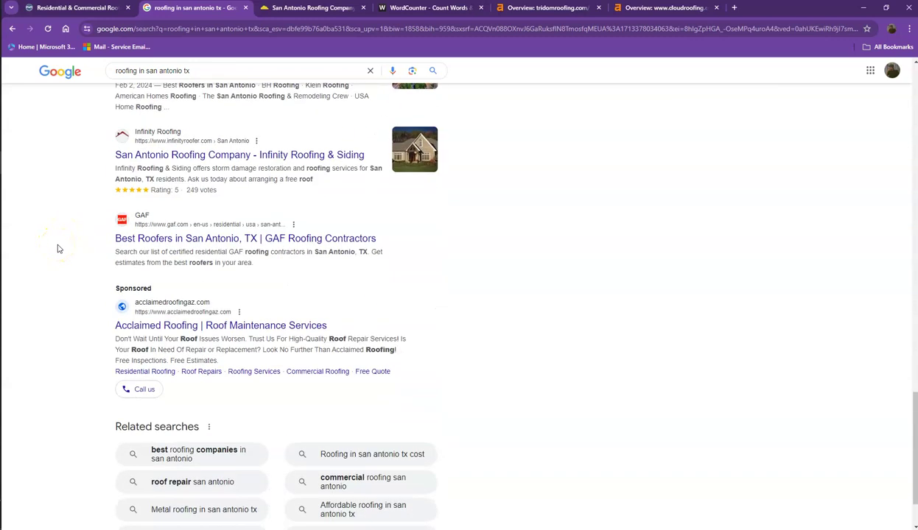
scroll(59, 248, "up", 3)
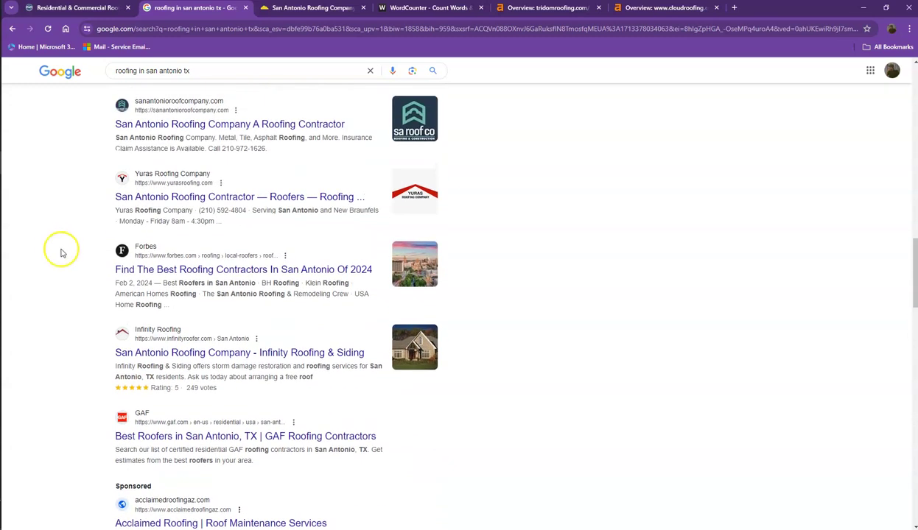
scroll(64, 263, "up", 3)
scroll(73, 267, "up", 2)
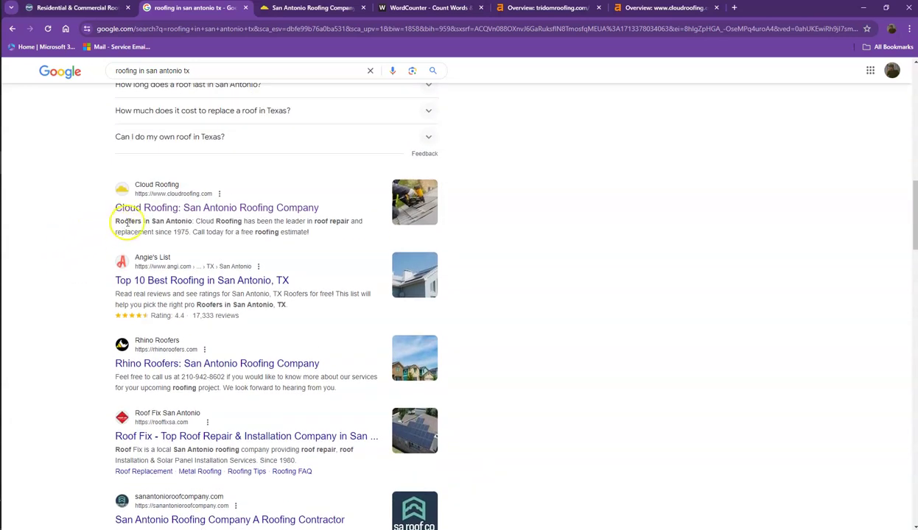
Step: Review the Cloud Roofing homepage from its San Antonio headline through the about section to the process section
left_click(302, 9)
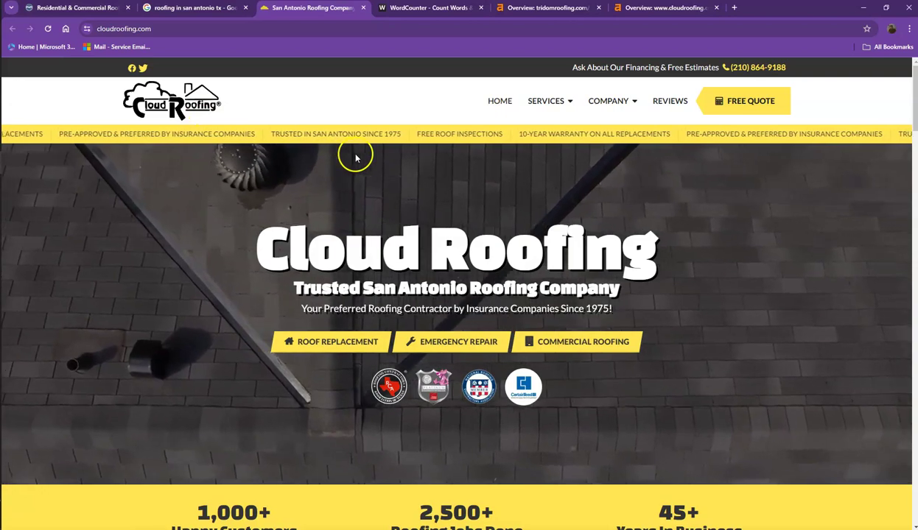
scroll(477, 208, "down", 8)
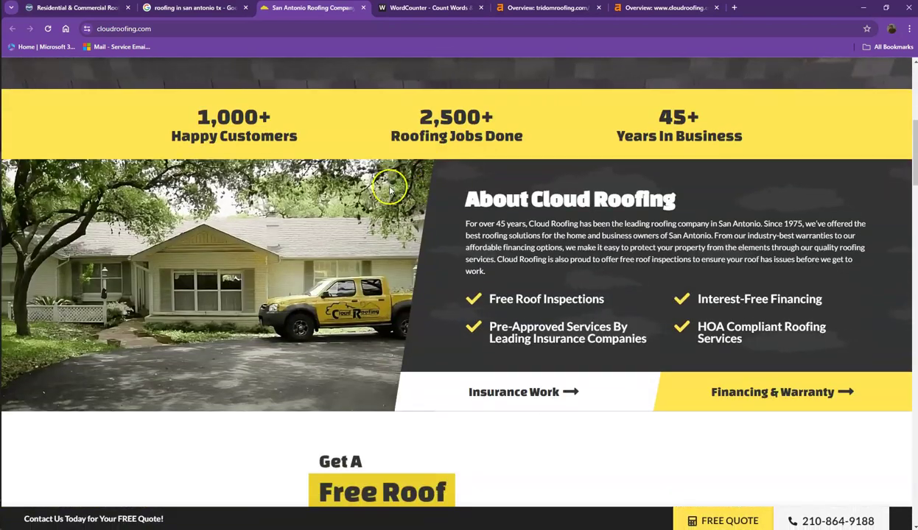
scroll(386, 190, "down", 15)
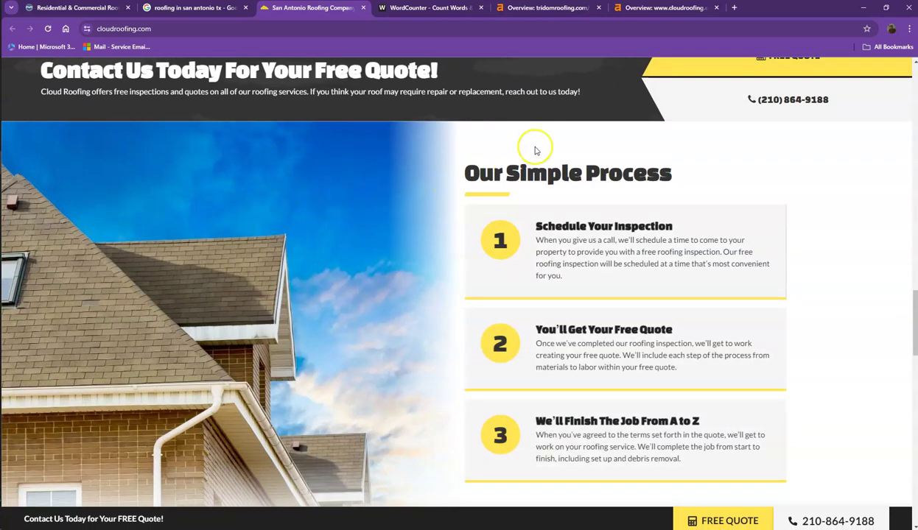
Step: Compare the backlinks, referring domains, organic keywords and traffic in the Ahrefs overviews of tridomroofing.com and cloudroofing.com
left_click(525, 11)
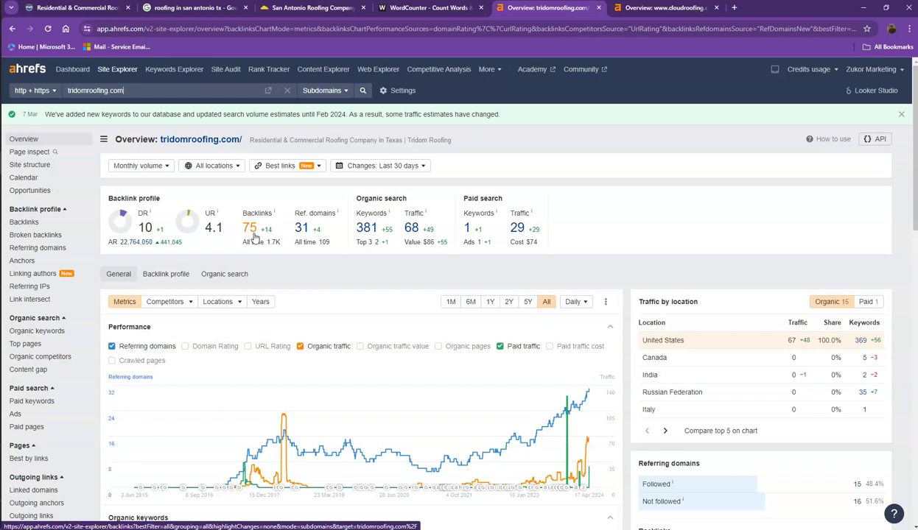
left_click(301, 229)
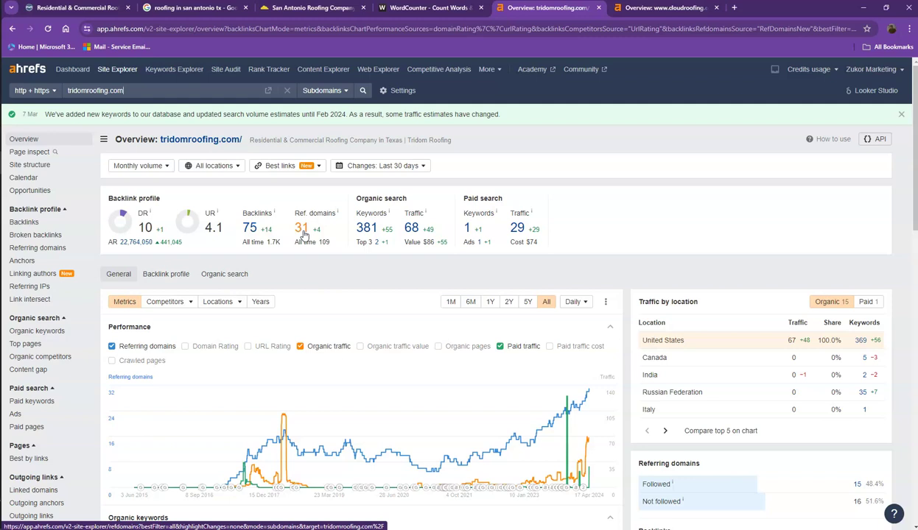
left_click(249, 230)
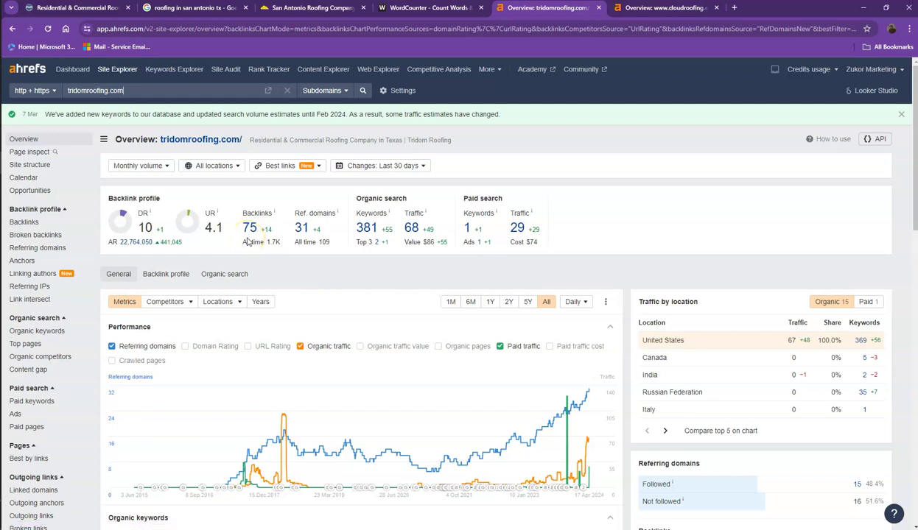
left_click(661, 10)
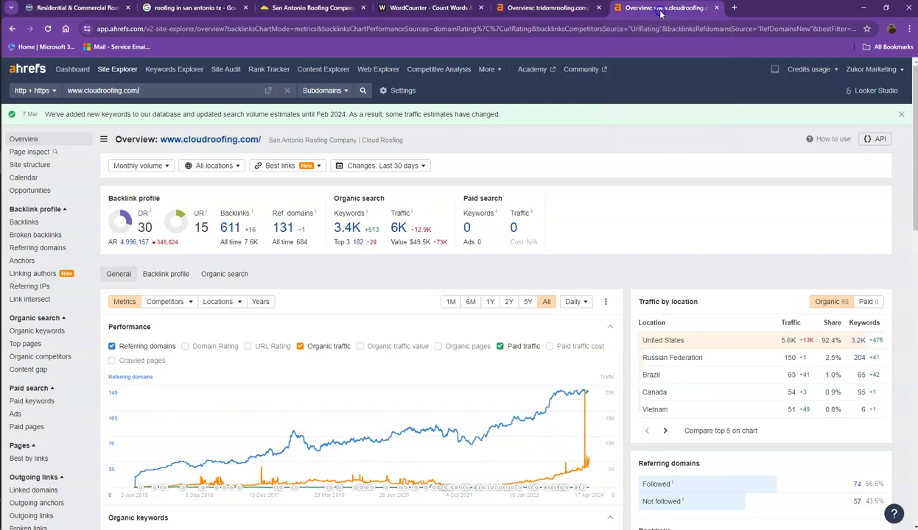
left_click(542, 8)
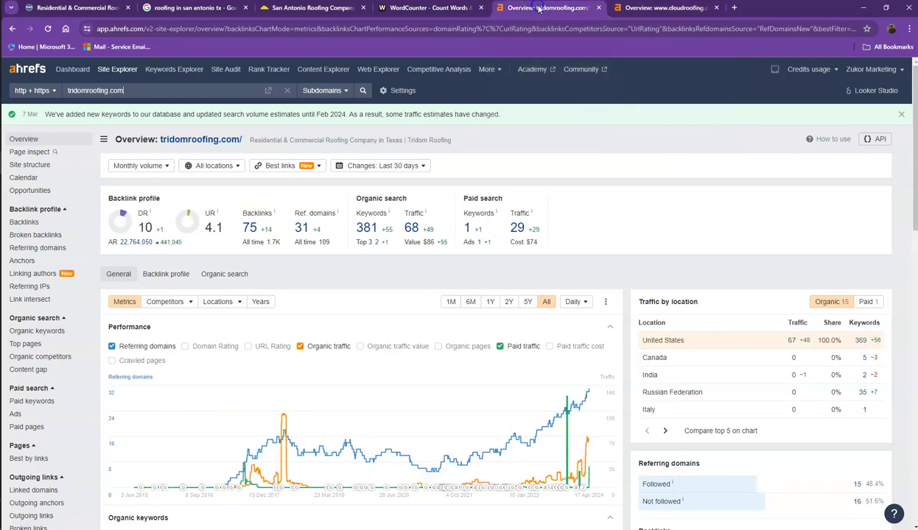
left_click(648, 7)
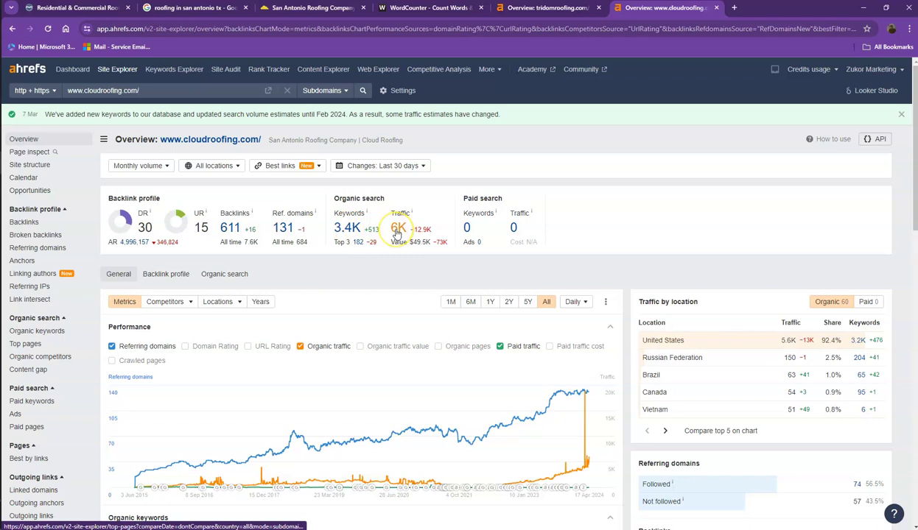
left_click(529, 12)
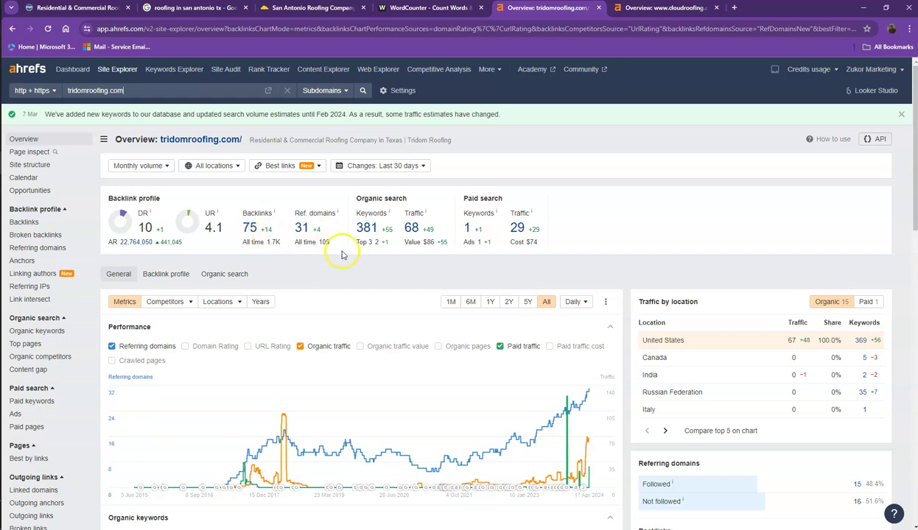
Step: From the cloudroofing.com overview, open its referring domains and organic keywords reports in separate new tabs
left_click(638, 11)
right_click(282, 230)
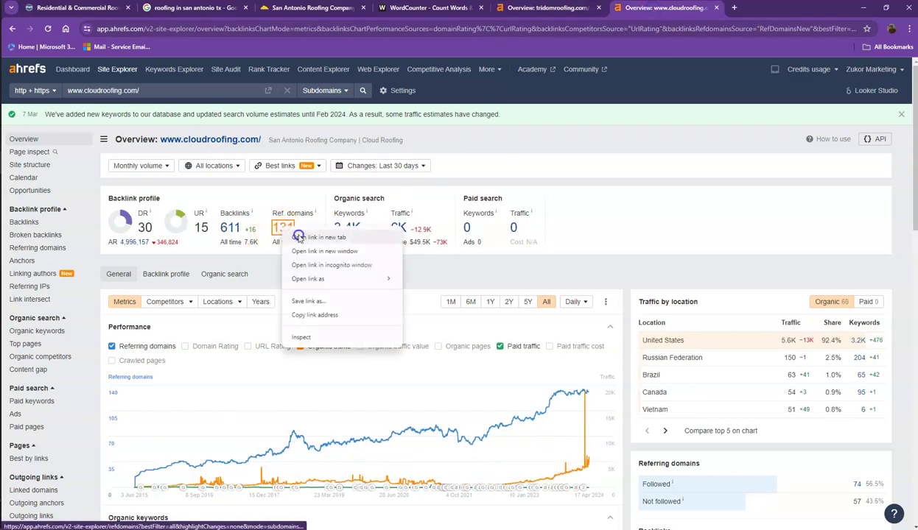
left_click(309, 237)
right_click(338, 230)
left_click(363, 237)
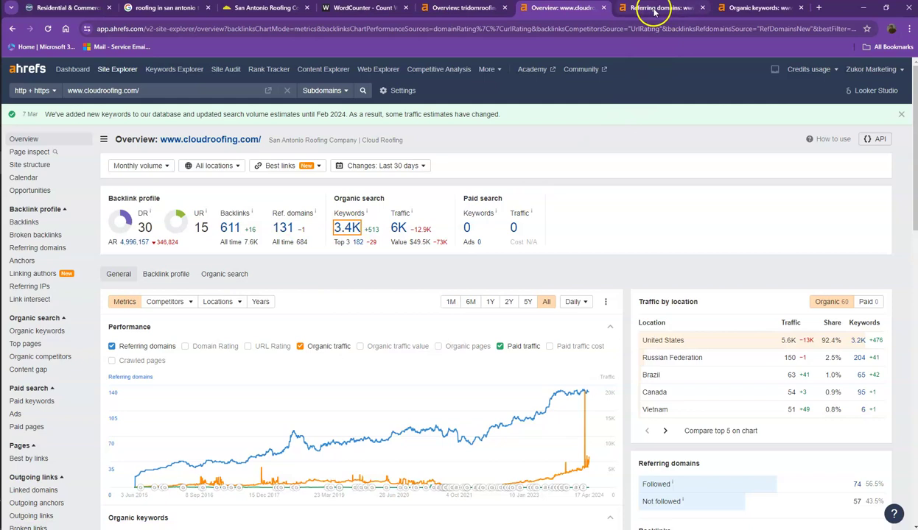
Step: Examine the sites linking to cloudroofing.com across all three pages of the referring domains report
left_click(647, 9)
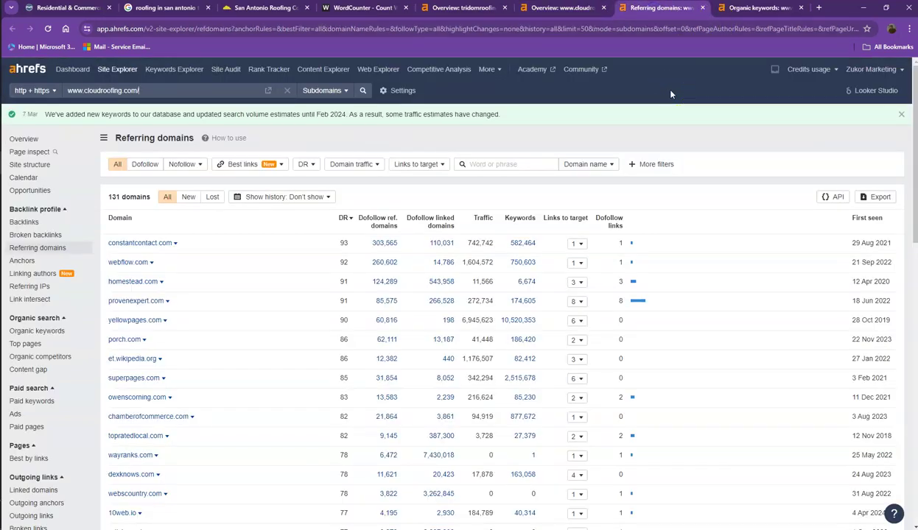
scroll(346, 104, "down", 2)
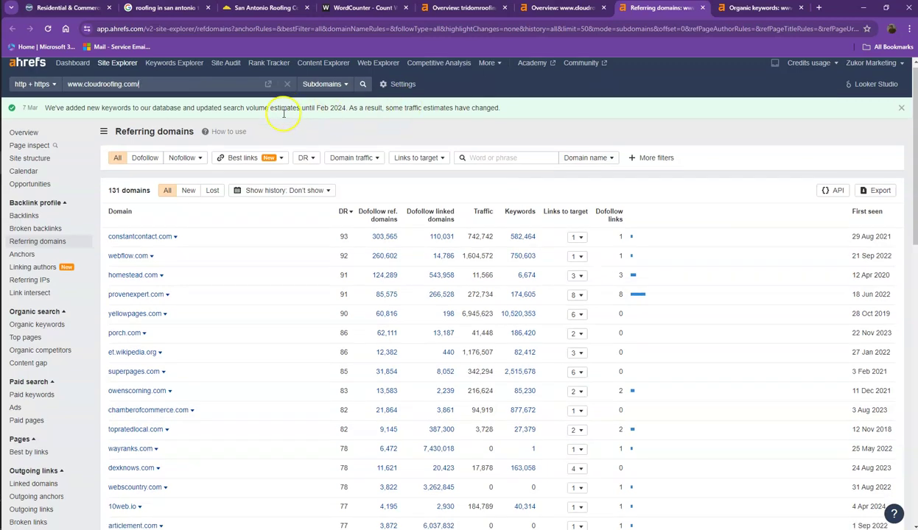
scroll(199, 177, "down", 8)
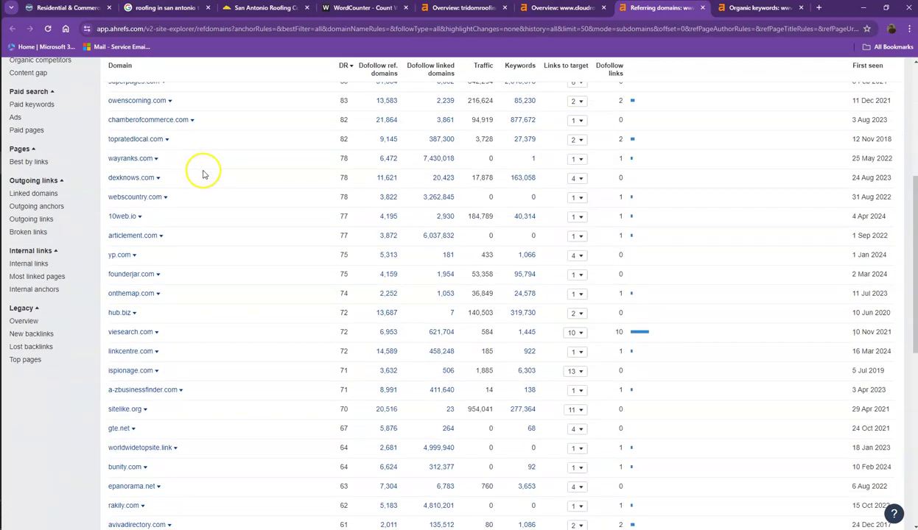
scroll(204, 177, "down", 5)
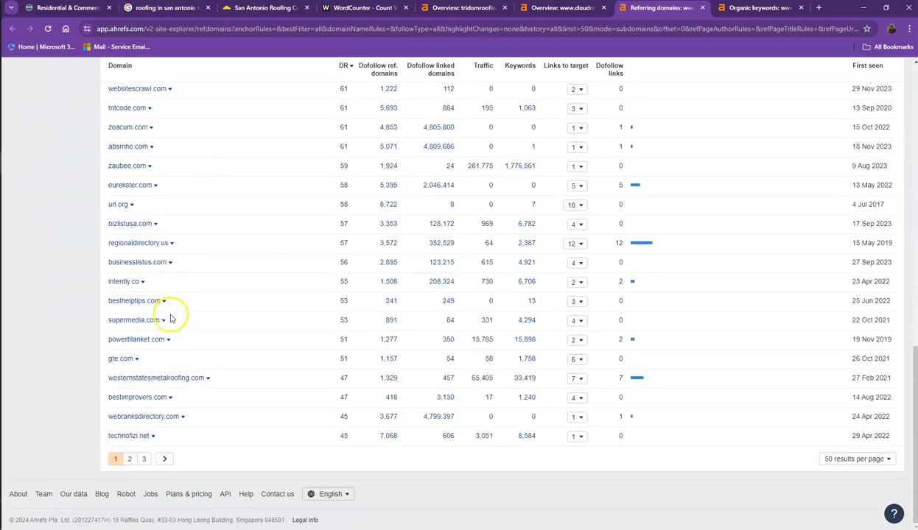
left_click(128, 459)
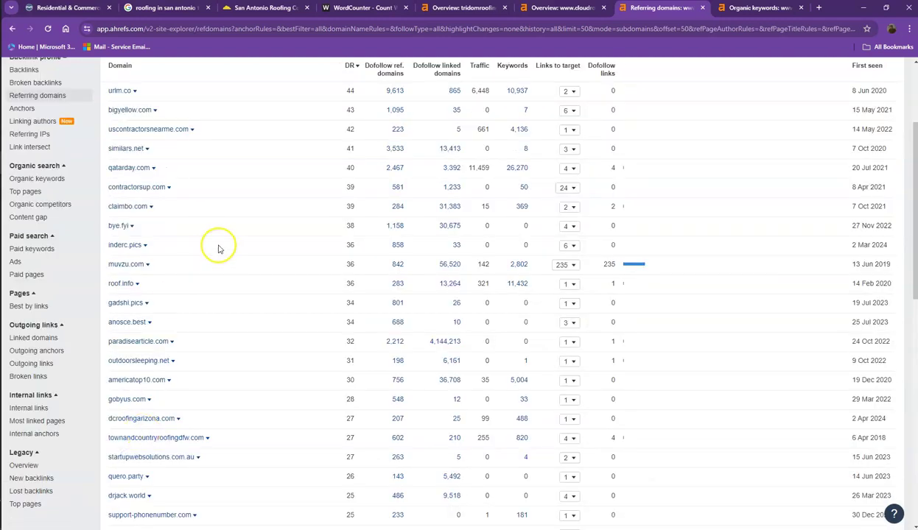
scroll(220, 246, "down", 7)
scroll(206, 368, "down", 2)
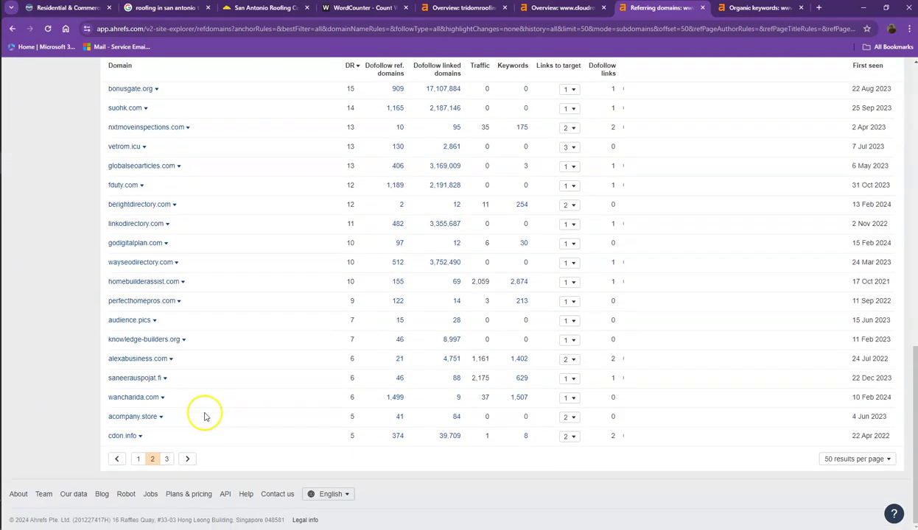
left_click(171, 458)
scroll(317, 256, "down", 3)
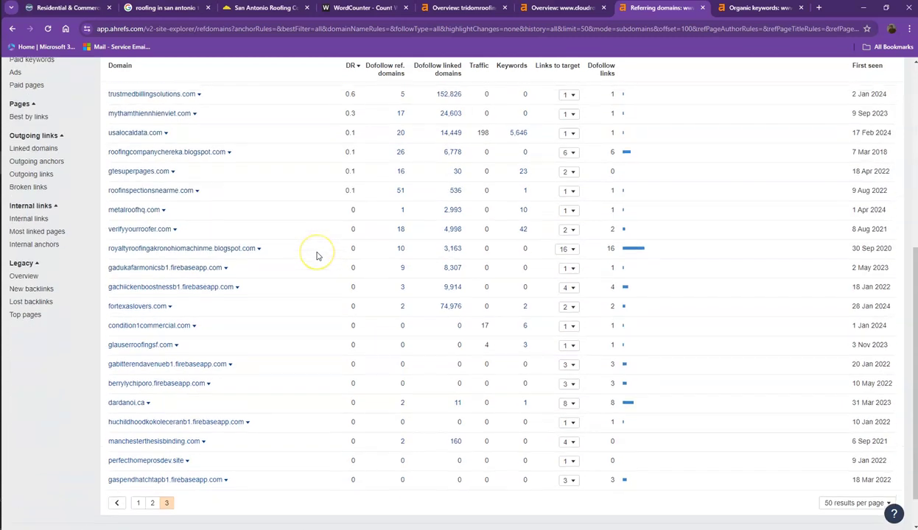
Step: Look through the first page of cloudroofing.com's organic keywords, including volume, difficulty and ranking position
left_click(714, 8)
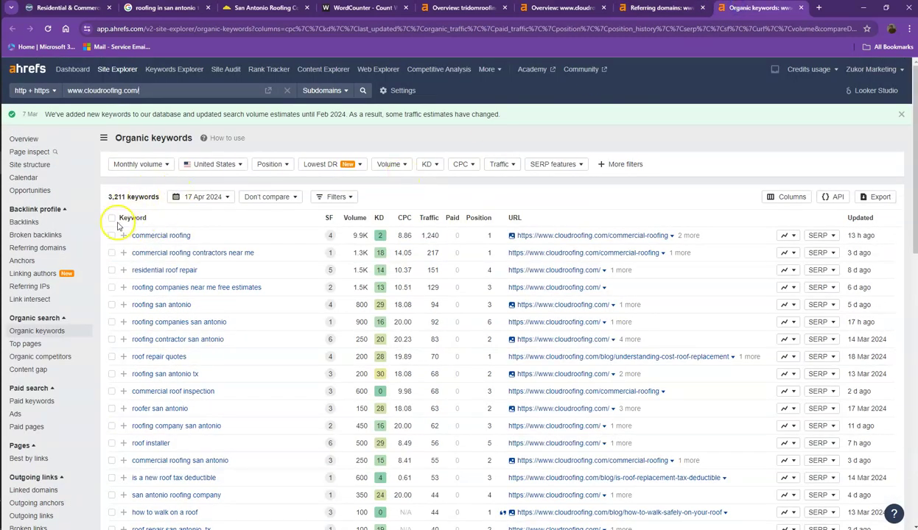
scroll(119, 221, "down", 3)
scroll(117, 224, "down", 10)
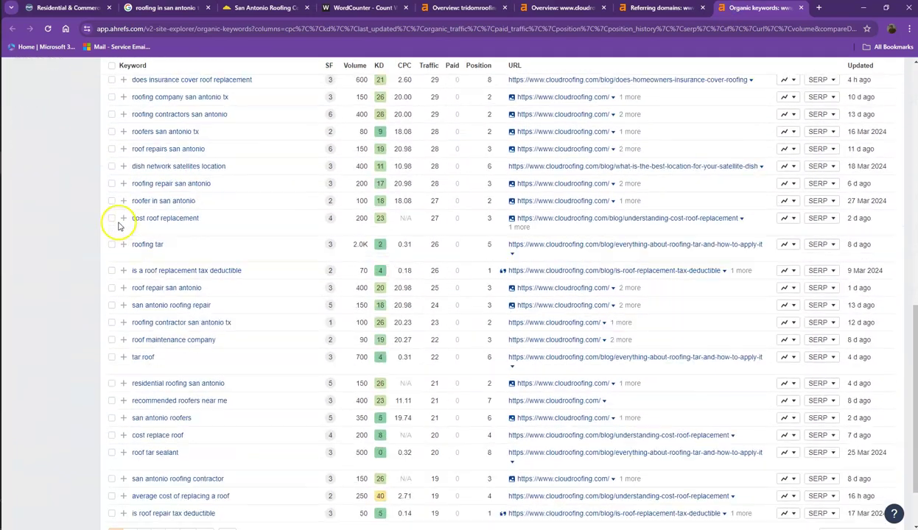
Step: Review page 2 of the organic keywords, focusing on "how to get insurance to pay for roof replacement" and "metal roof repair"
left_click(129, 459)
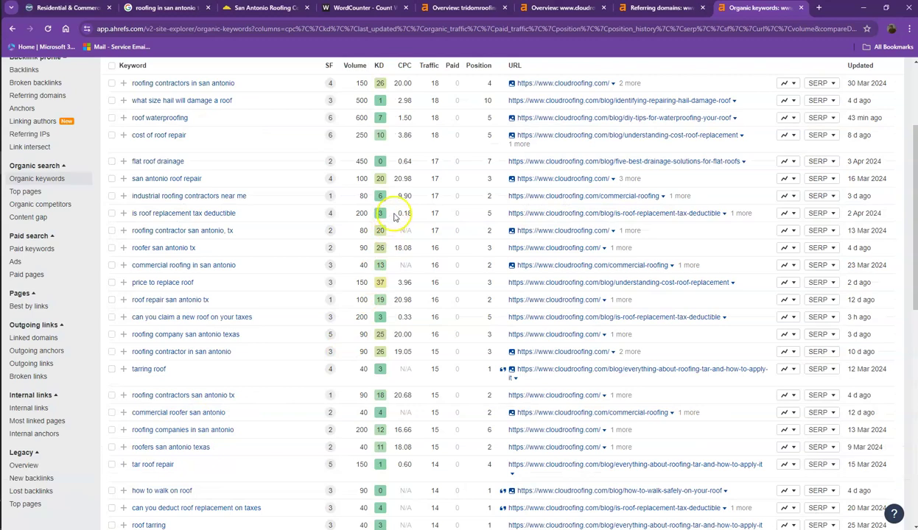
scroll(395, 218, "down", 6)
left_click_drag(366, 210, 123, 208)
left_click(86, 212)
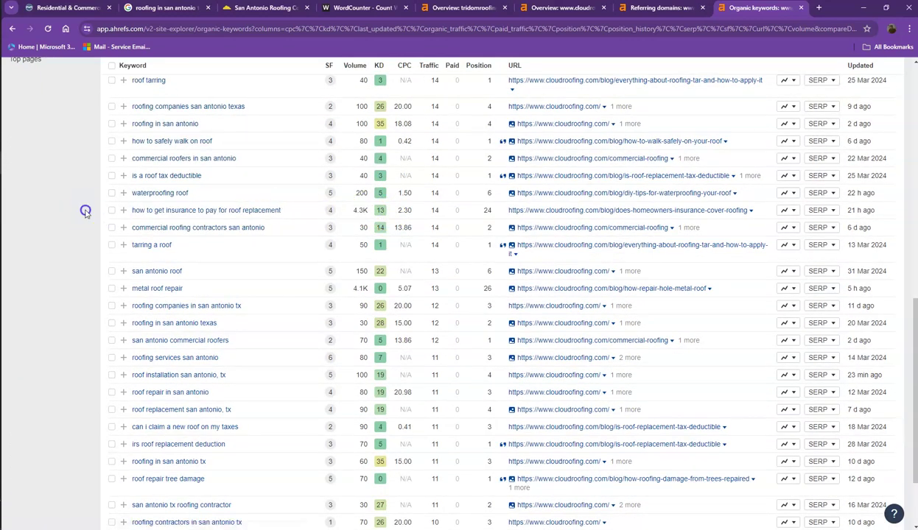
scroll(88, 215, "down", 1)
left_click_drag(365, 238, 115, 233)
left_click(81, 220)
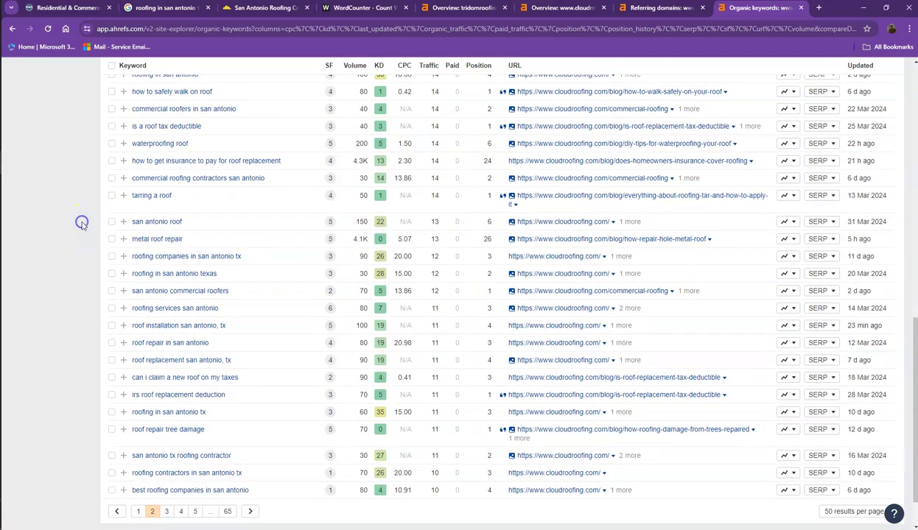
scroll(85, 227, "down", 1)
scroll(89, 232, "down", 1)
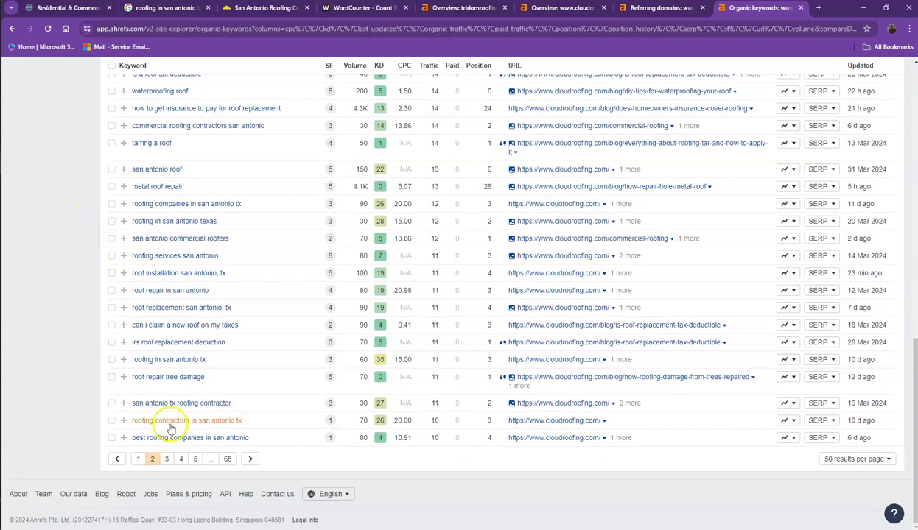
Step: Check the "roof tar" keyword on page 3 of the organic keywords, and close both detailed Cloud Roofing reports
left_click(168, 460)
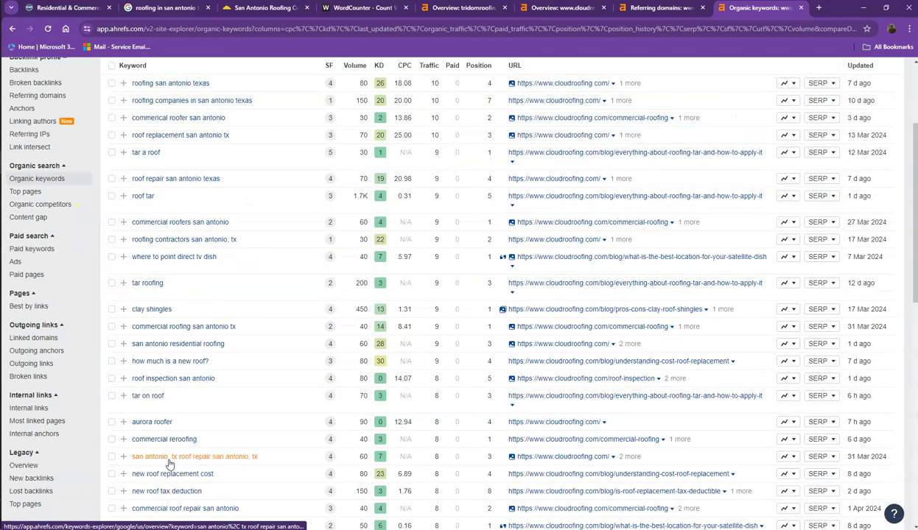
left_click_drag(365, 196, 117, 200)
left_click(232, 199)
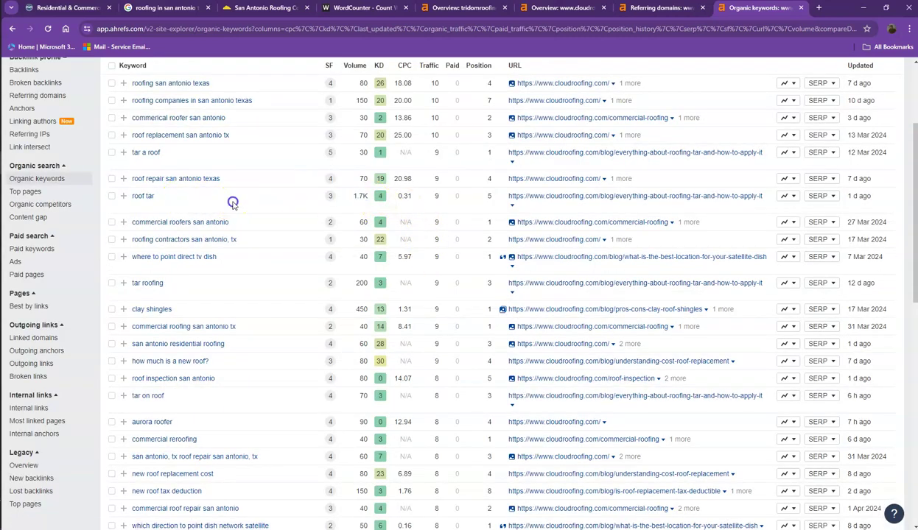
left_click(702, 9)
left_click(703, 8)
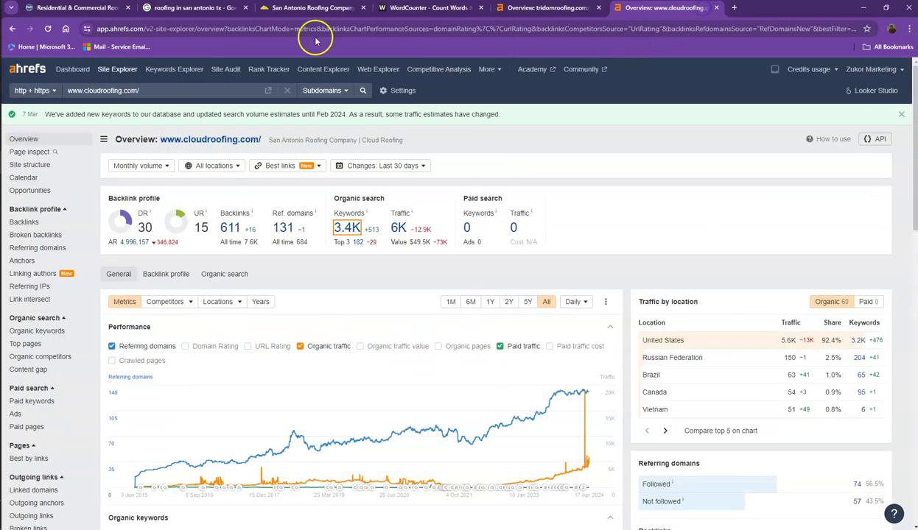
Step: Return to the Tridom homepage and check the Residential image's default file name in the save dialog, without saving it
left_click(80, 8)
scroll(166, 247, "down", 3)
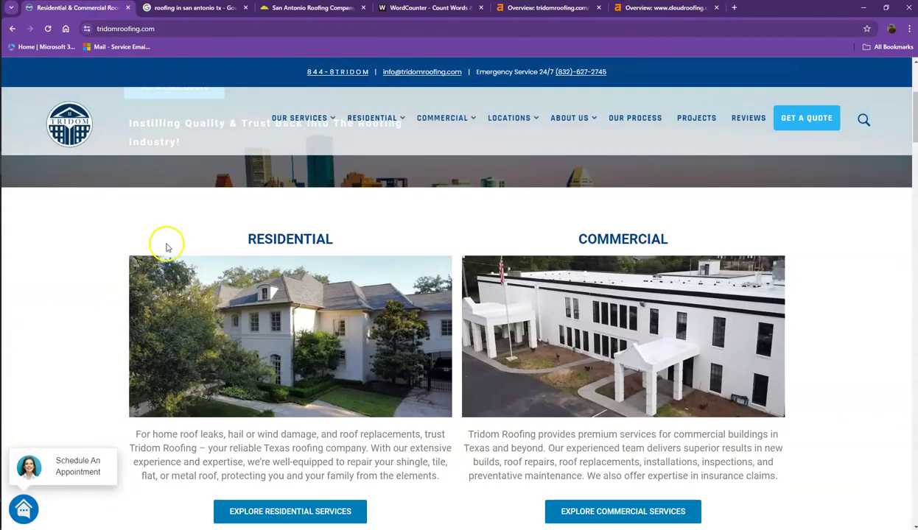
scroll(166, 247, "down", 1)
right_click(252, 237)
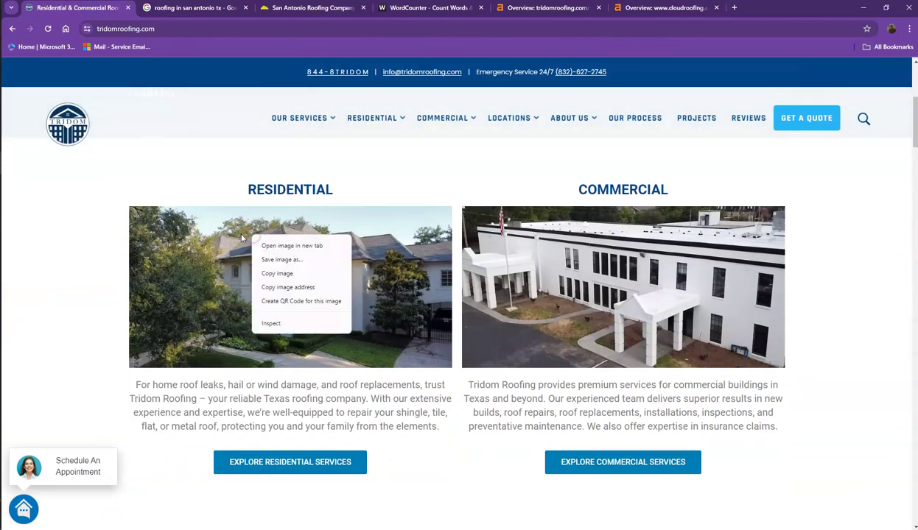
left_click(279, 260)
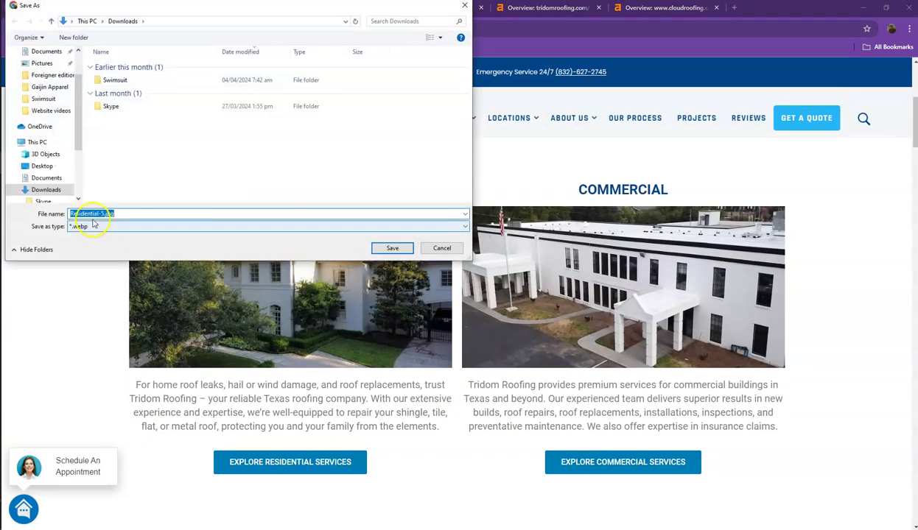
left_click_drag(137, 209, 52, 214)
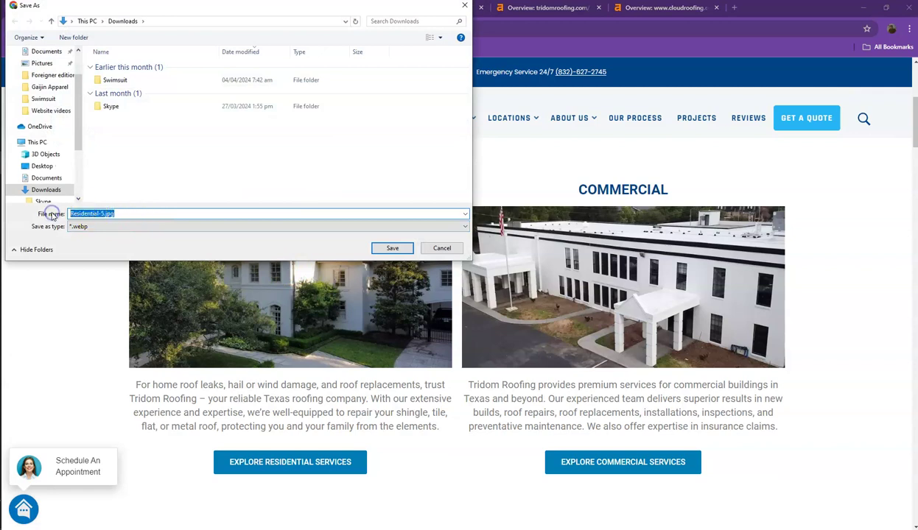
key("BackSpace")
left_click(442, 248)
Step: Check the Commercial image's default file name without saving it, and view the homepage's quality commitment section
right_click(508, 246)
left_click(536, 267)
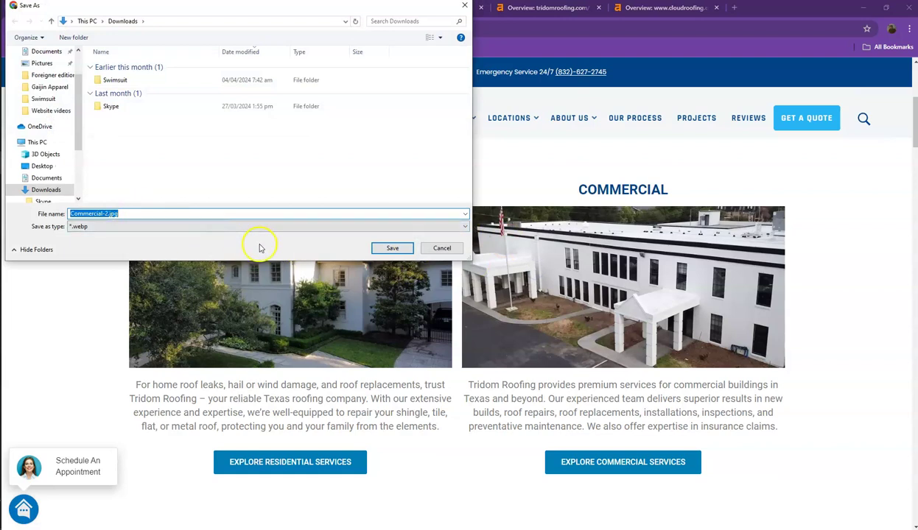
left_click(439, 248)
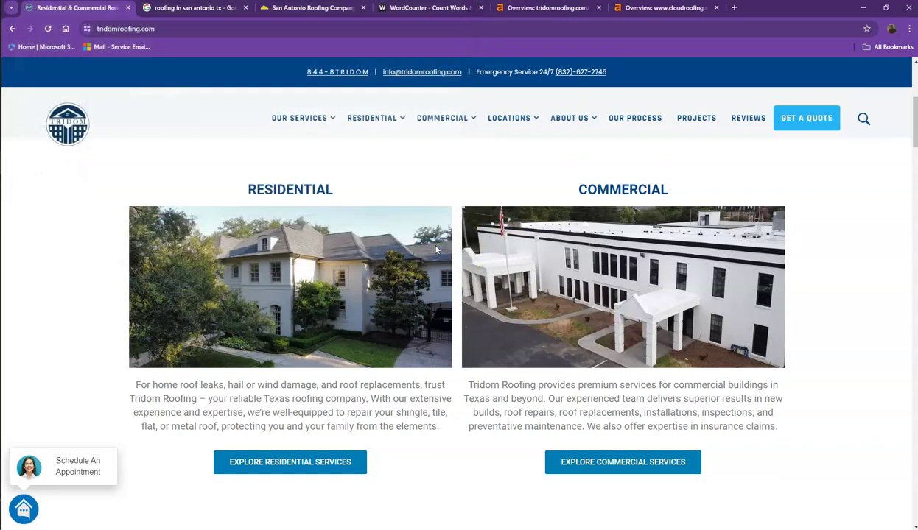
left_click(433, 251)
scroll(433, 251, "down", 5)
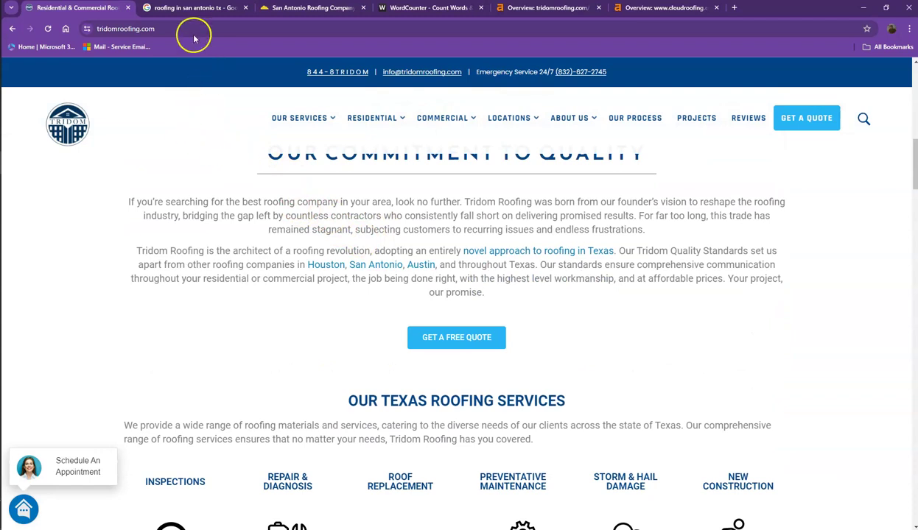
Step: Review the Google results for "roofing in san antonio tx", from the Angie's List and GAF organic listings back up to the map businesses
left_click(191, 9)
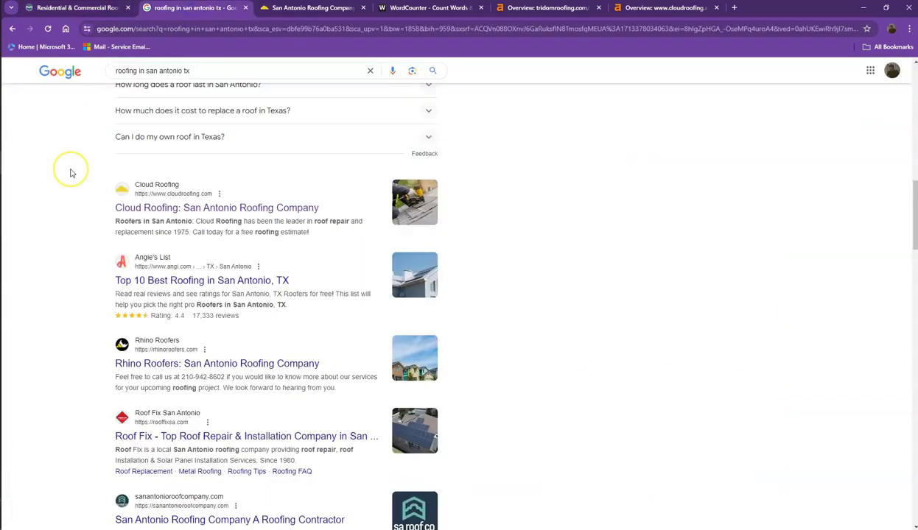
left_click_drag(105, 281, 280, 272)
left_click(54, 263)
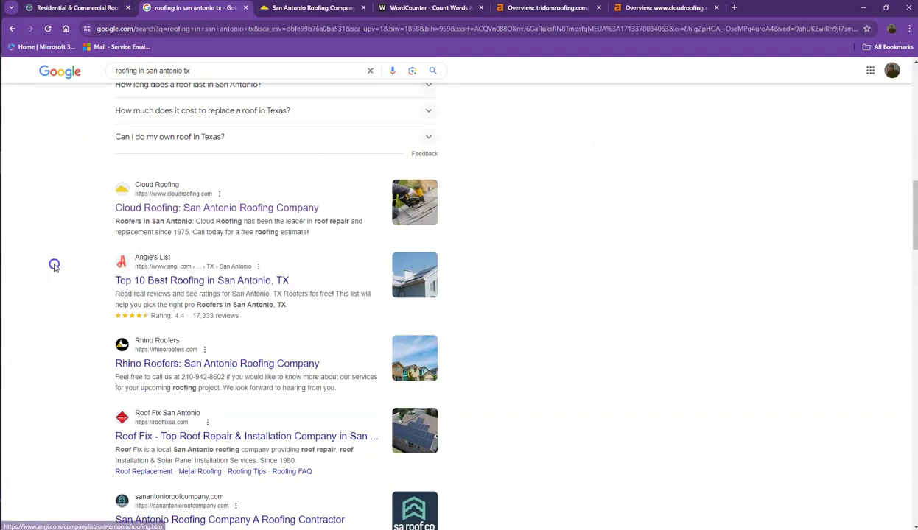
scroll(74, 290, "down", 4)
scroll(74, 290, "down", 5)
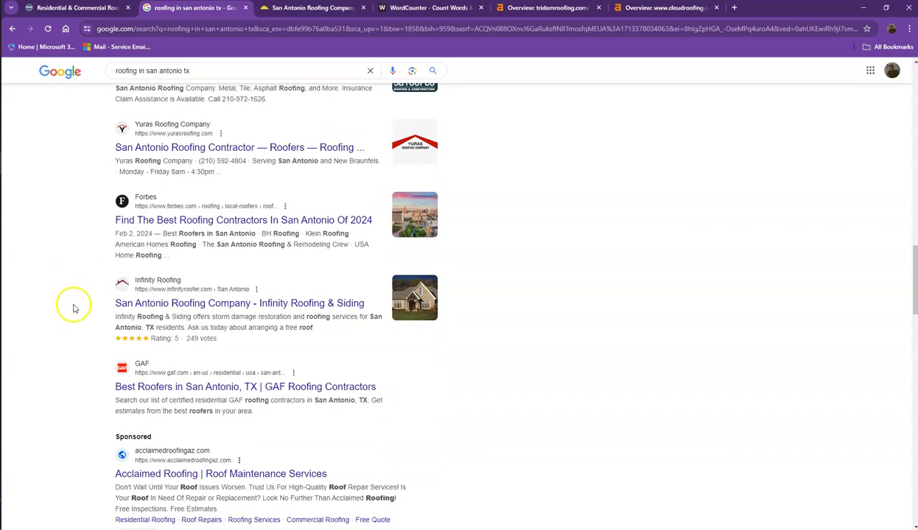
left_click_drag(107, 270, 375, 289)
left_click(34, 211)
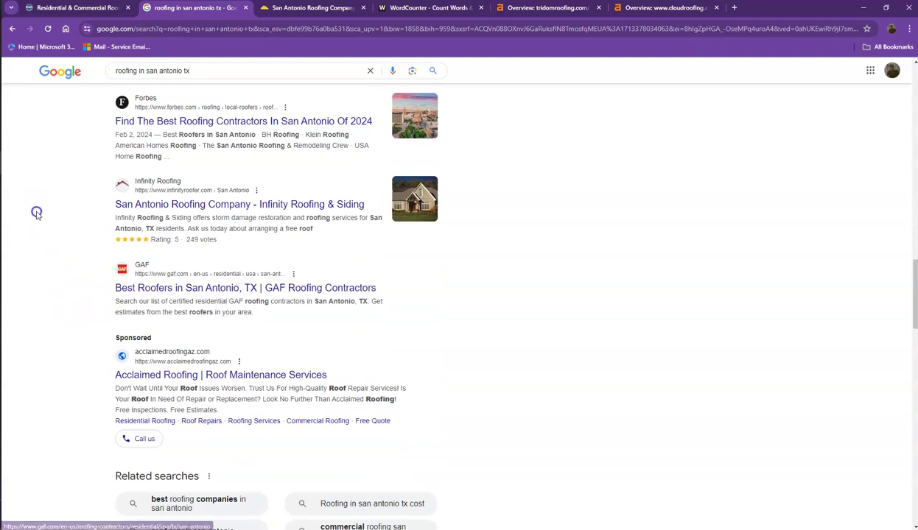
scroll(53, 232, "up", 3)
scroll(54, 231, "up", 10)
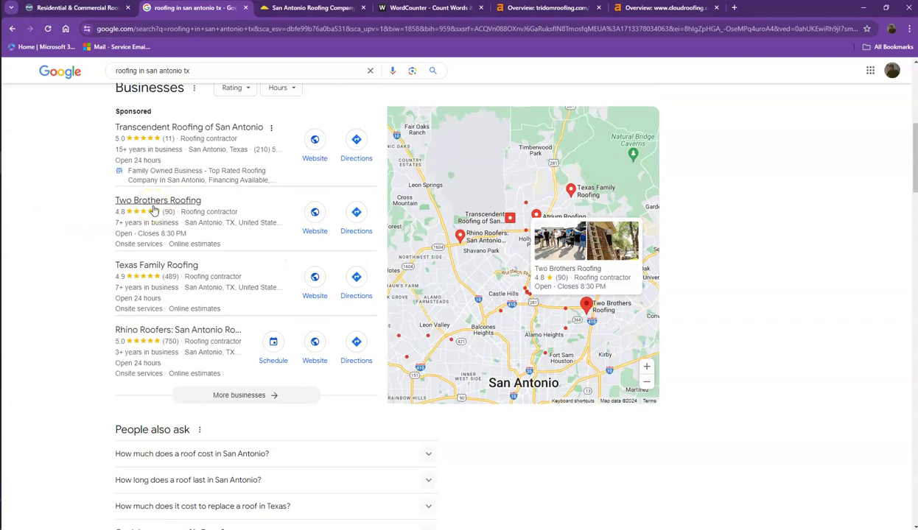
Step: Return to the Tridom homepage and review its main heading at the start of the page
left_click(87, 9)
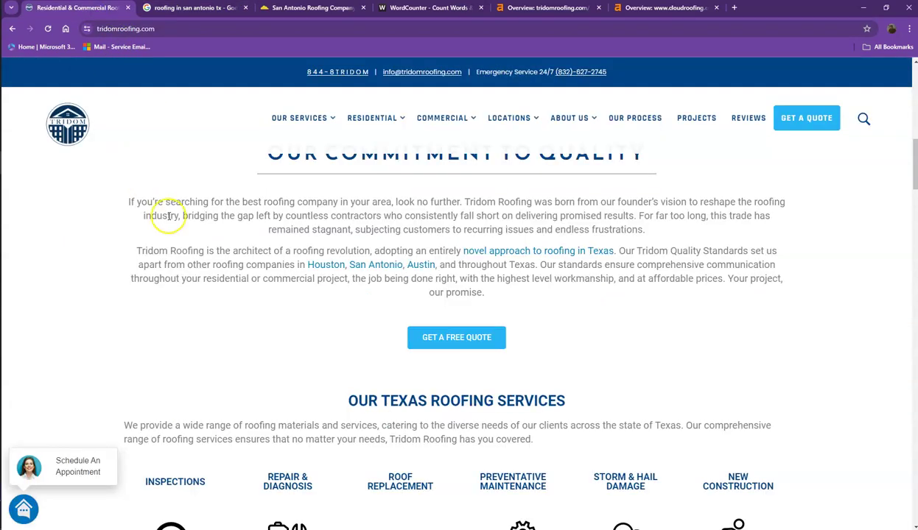
scroll(168, 216, "up", 6)
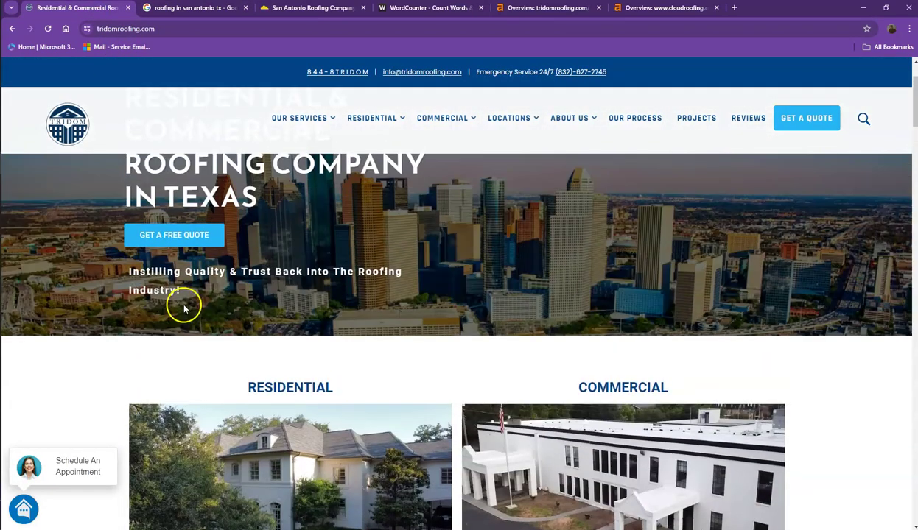
scroll(184, 308, "up", 2)
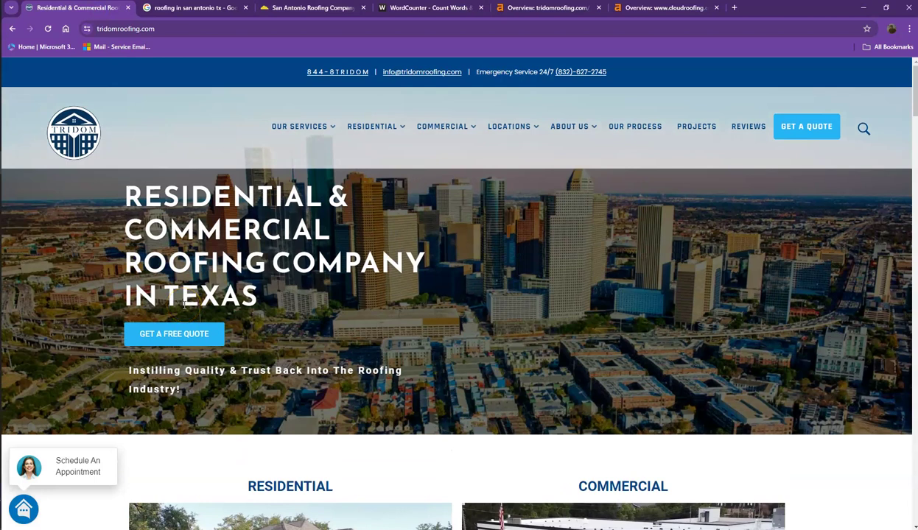